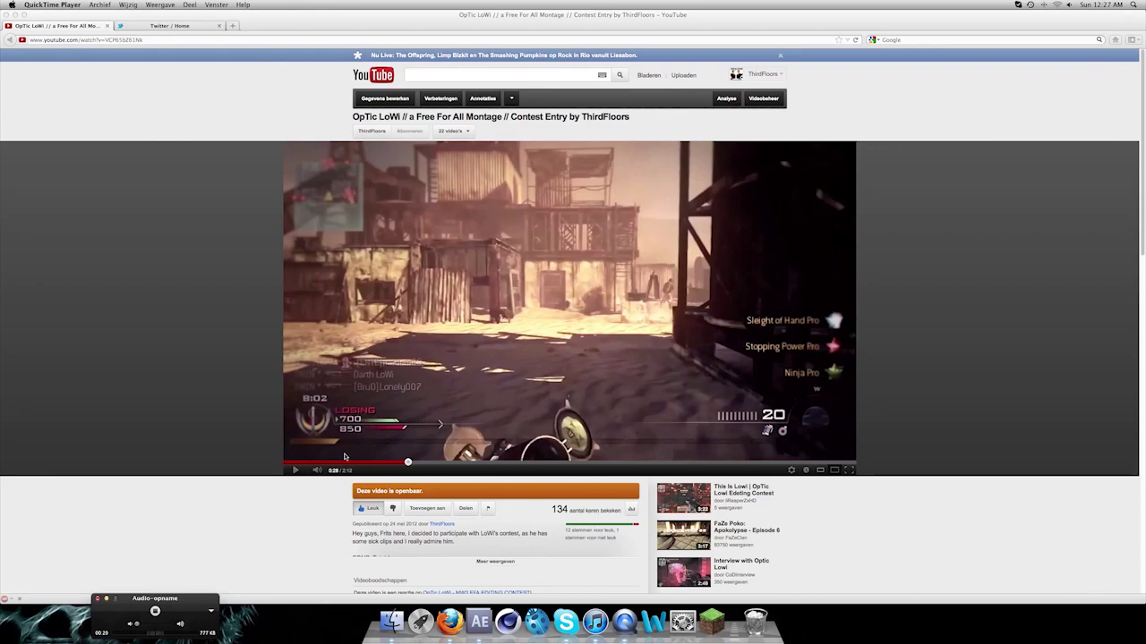
- Play the YouTube montage's multi-kill sync as a reference and switch to the After Effects project
click(296, 471)
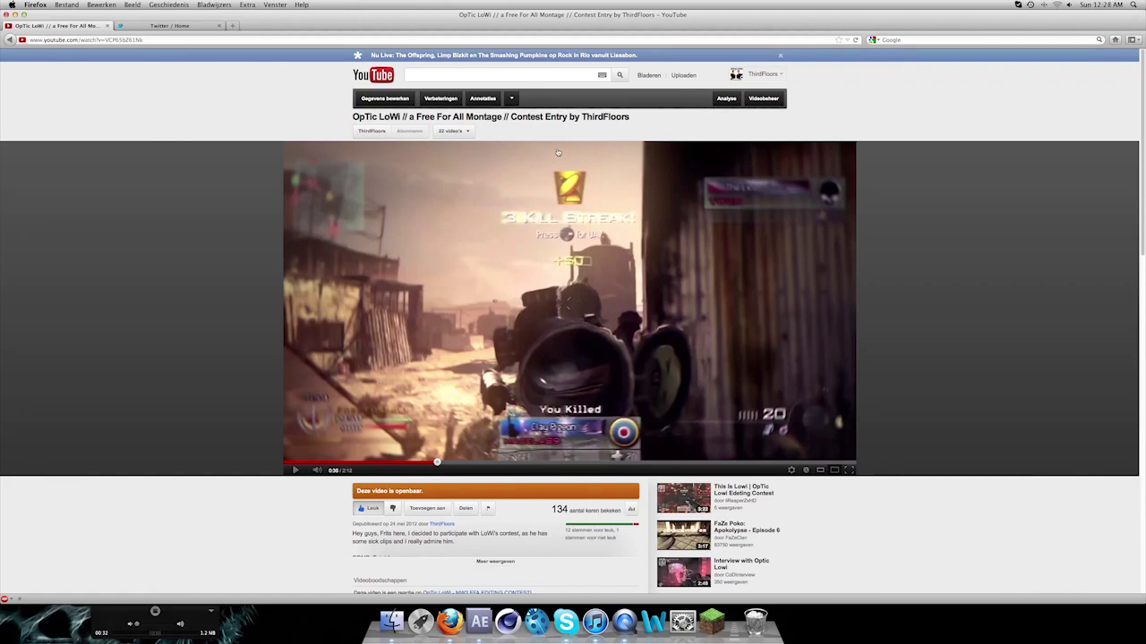
key(ctrl+Tab)
click(479, 621)
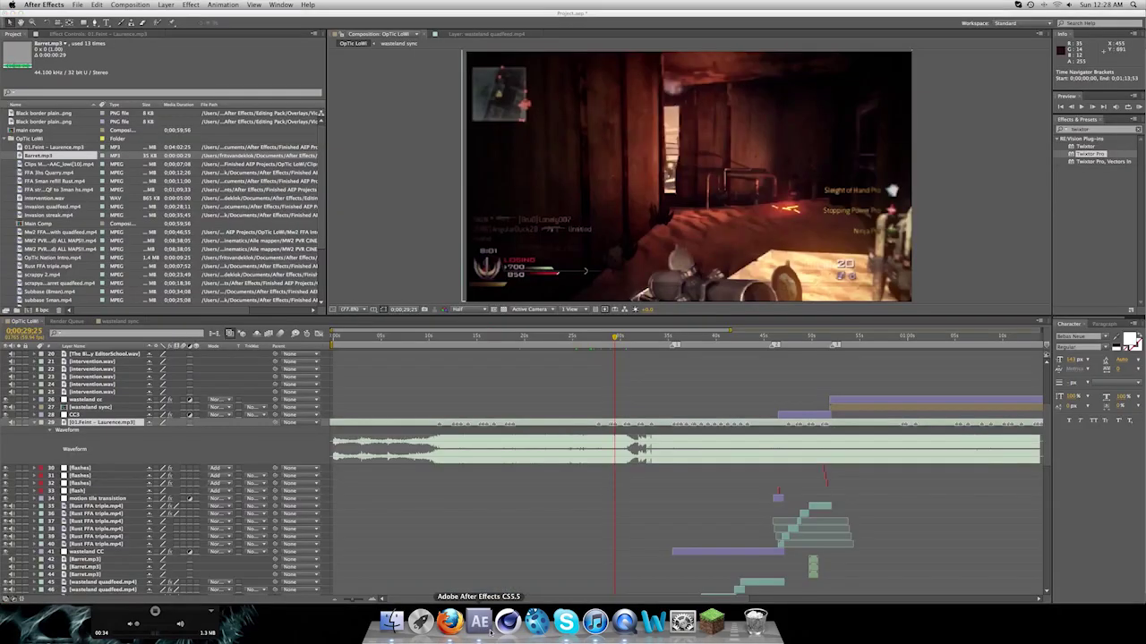
- Examine the finished timeline's FFA 5man refill Rust clip layers and the song layer that drives the sync
scroll(562, 480, down, 15)
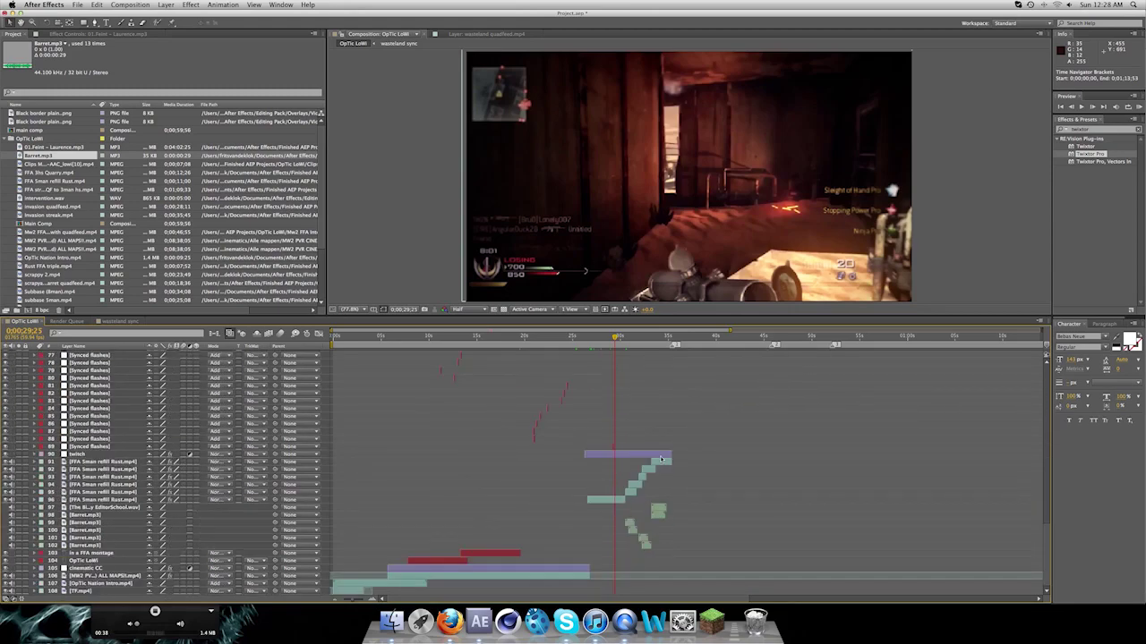
click(618, 454)
shift+click(620, 499)
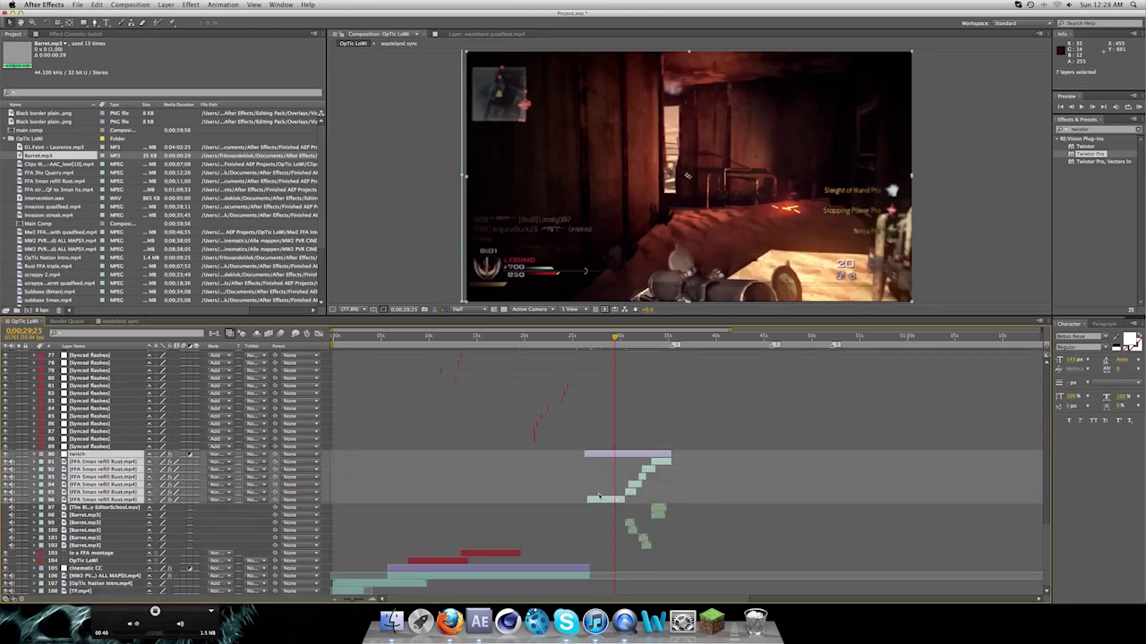
scroll(629, 470, up, 10)
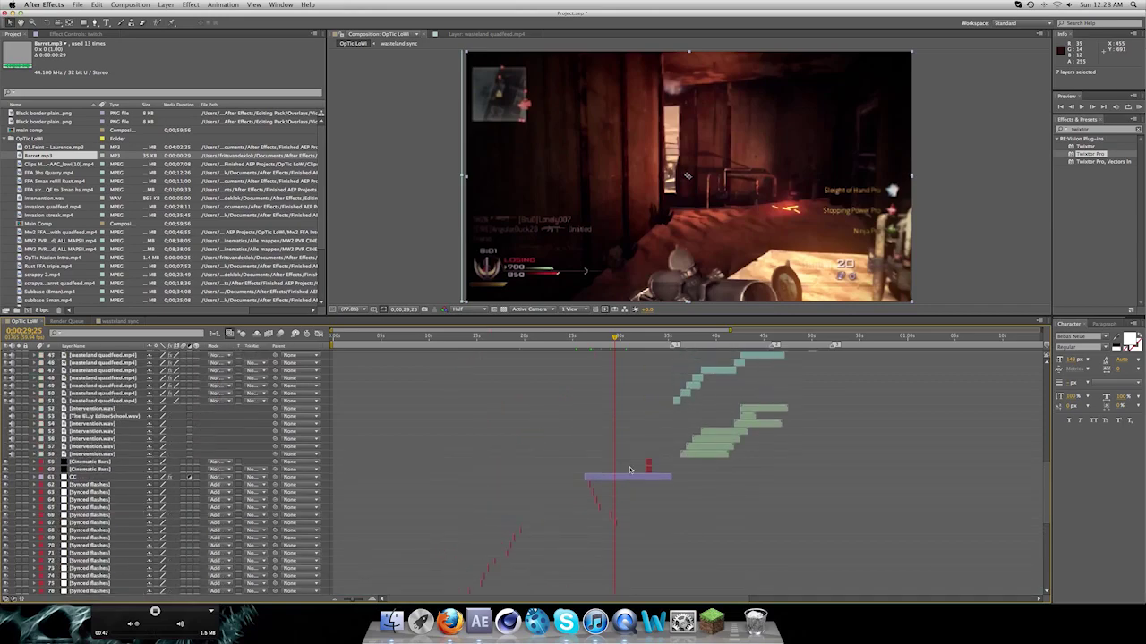
scroll(629, 470, up, 6)
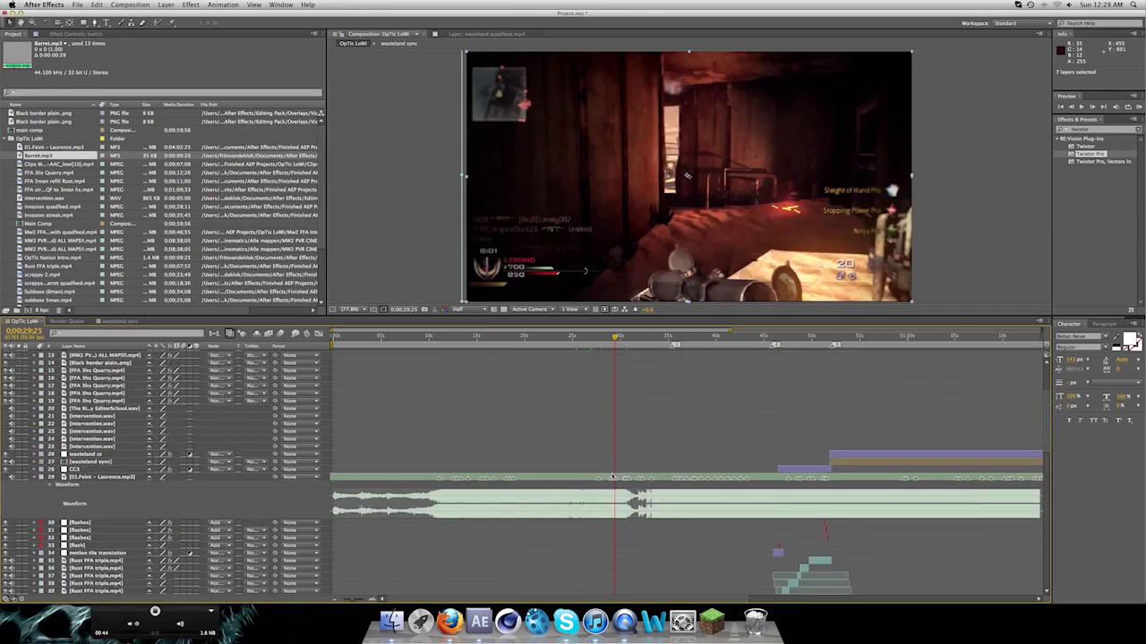
click(605, 479)
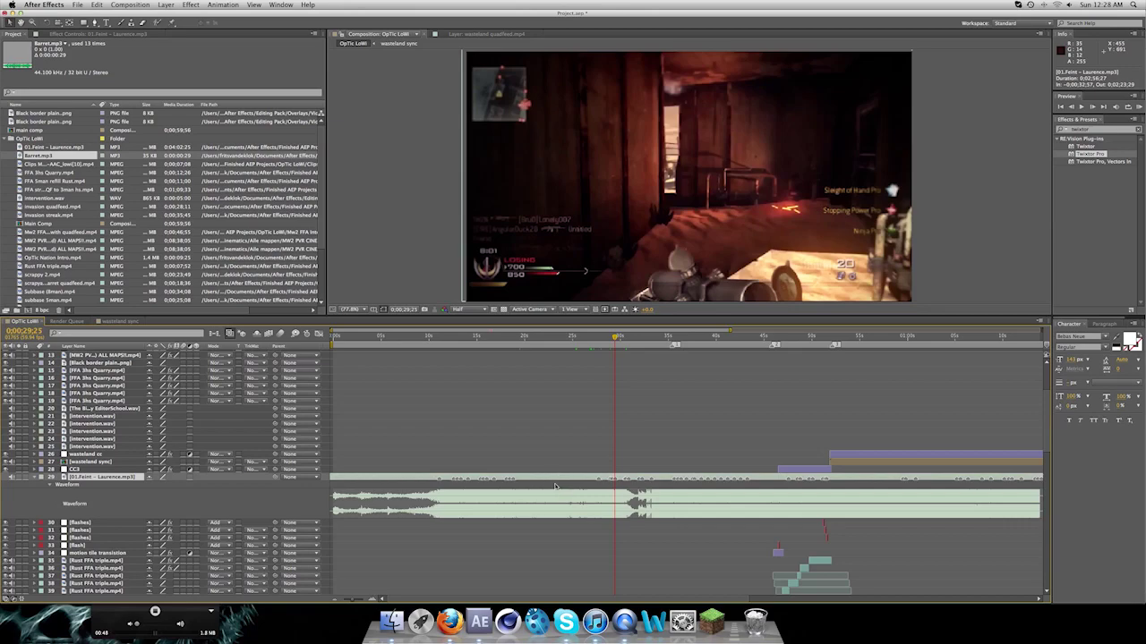
- Inspect the song layer's waveform and markers around 28 seconds, both close up and across the whole timeline
click(612, 342)
click(607, 341)
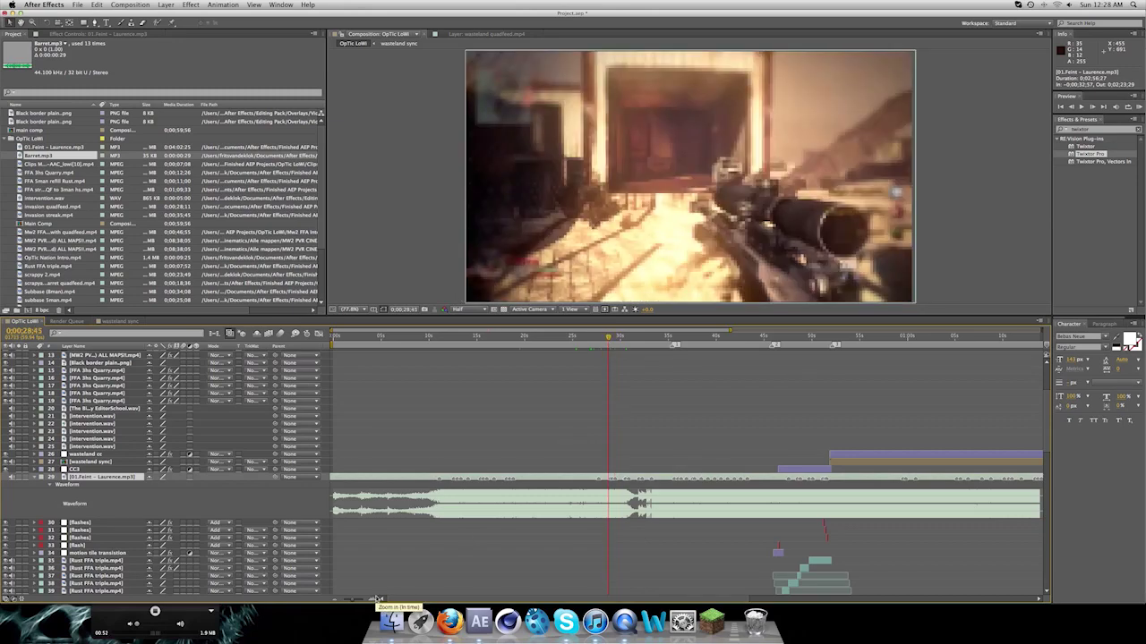
click(405, 599)
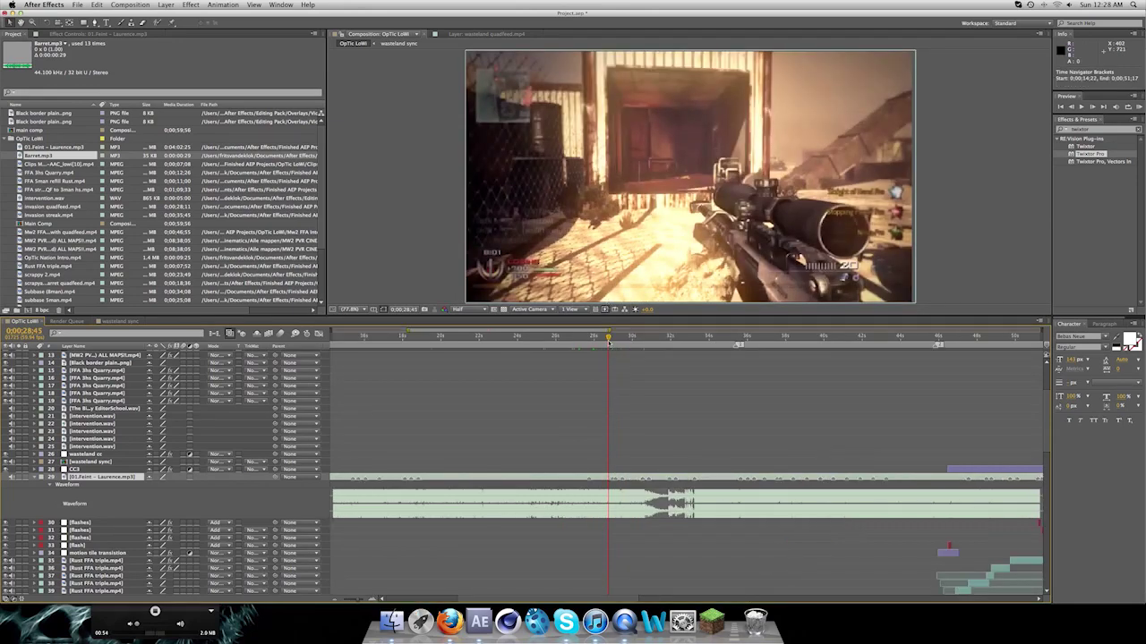
drag(609, 342, 614, 343)
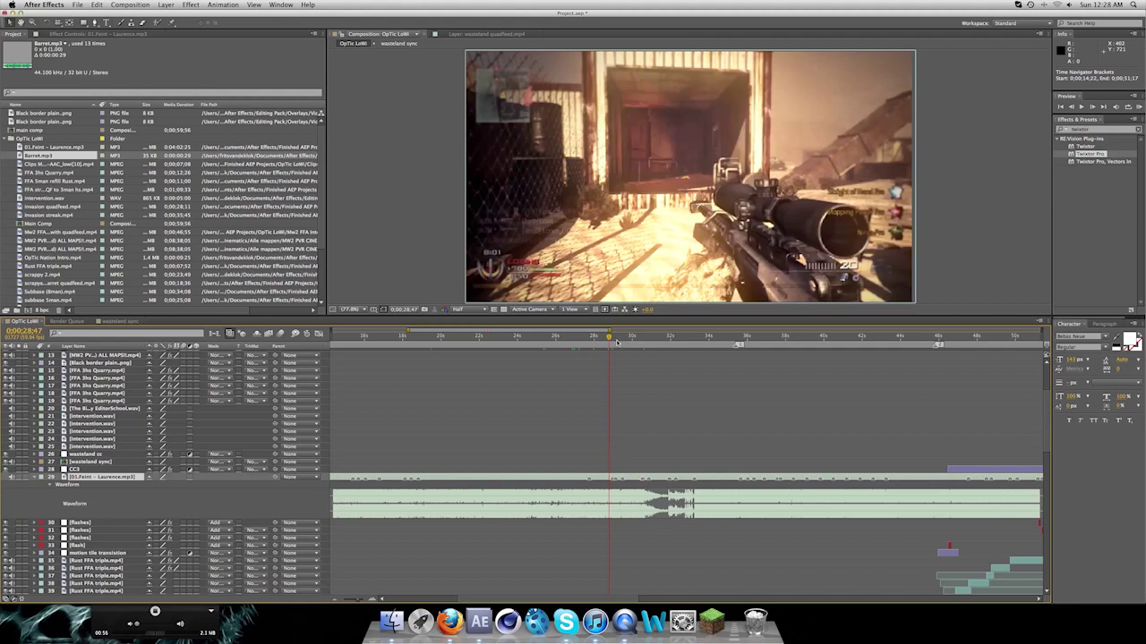
click(360, 599)
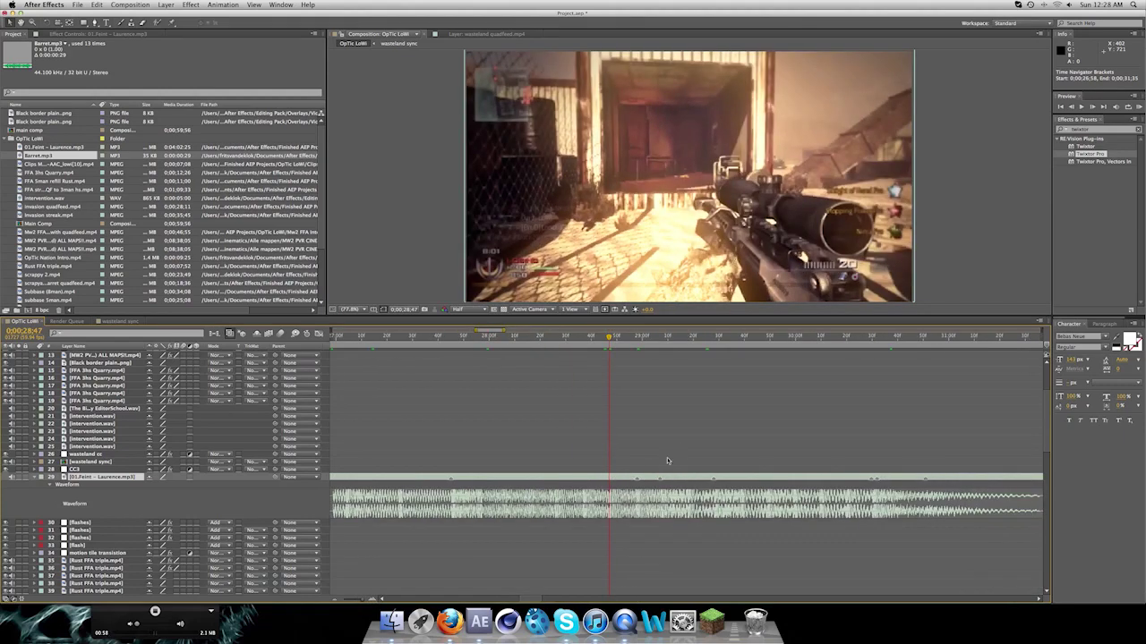
click(634, 337)
drag(466, 336, 450, 356)
drag(362, 599, 348, 600)
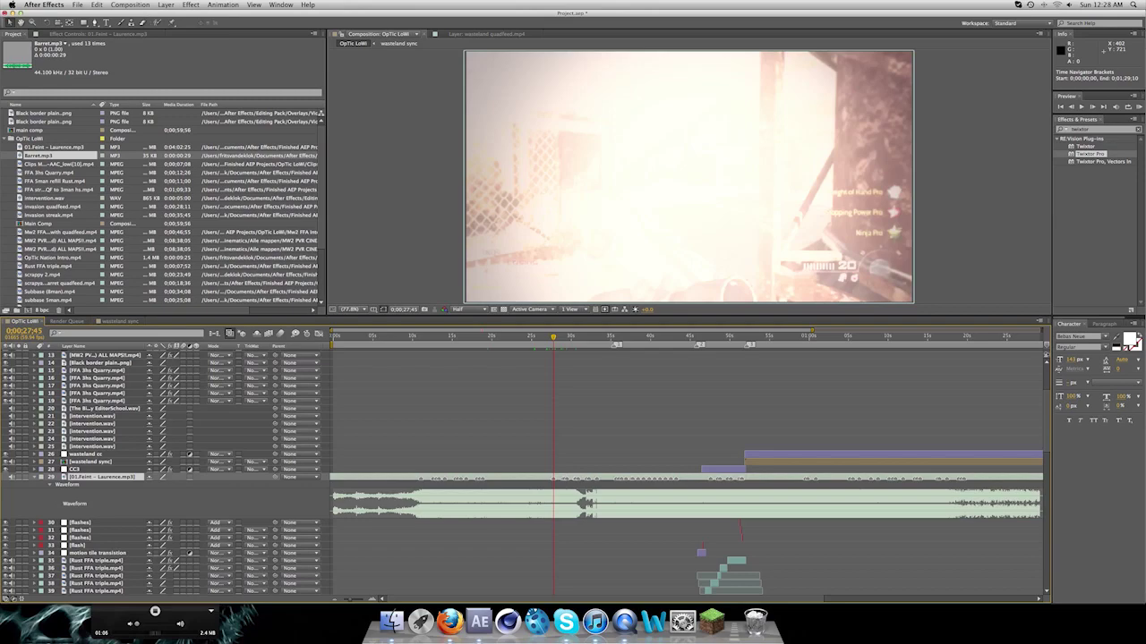
- Create a new composition named Main Comp with the existing 1280 x 720, 59.94 fps settings
click(130, 5)
click(137, 16)
text(Main Comp)
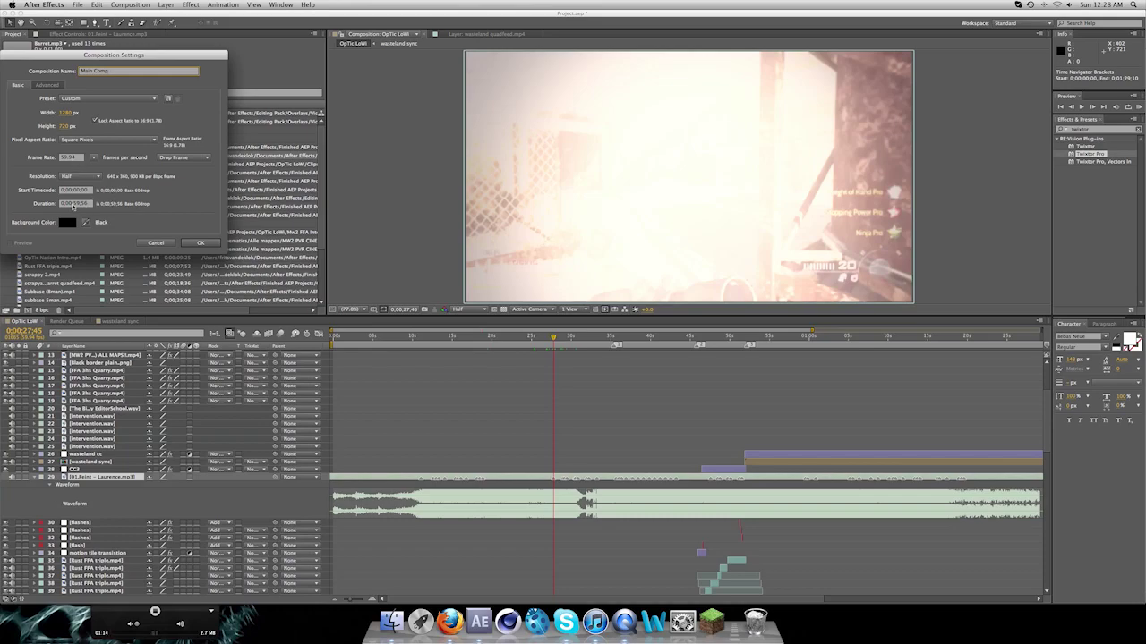
click(200, 243)
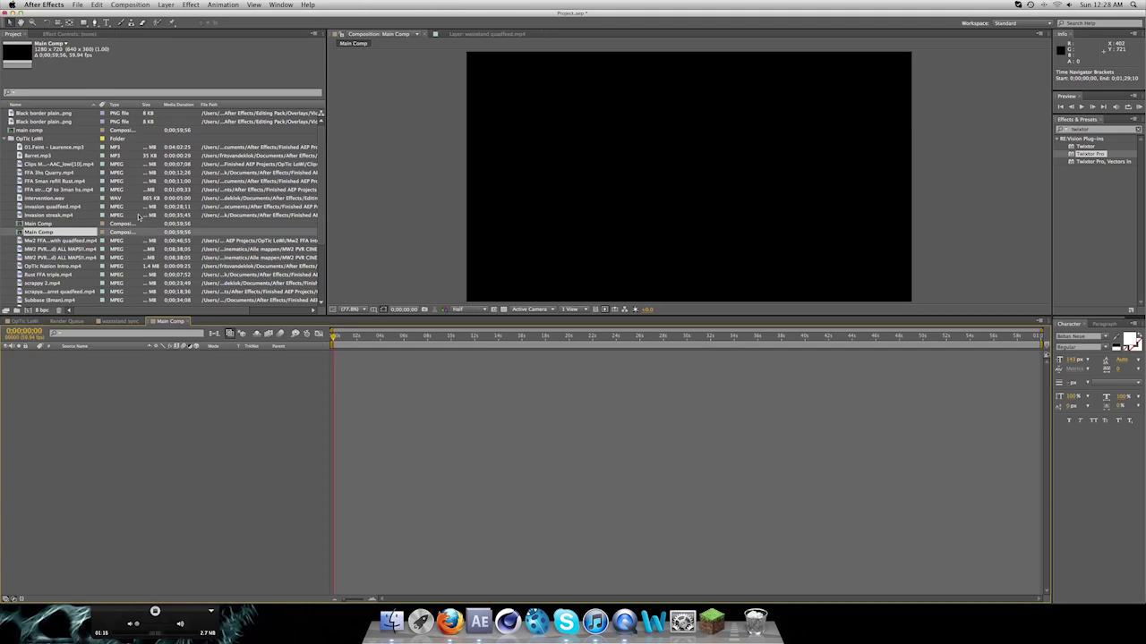
- Copy the song layer from the OpTic LoWi composition into Main Comp and display its waveform
click(25, 320)
key(ctrl+c)
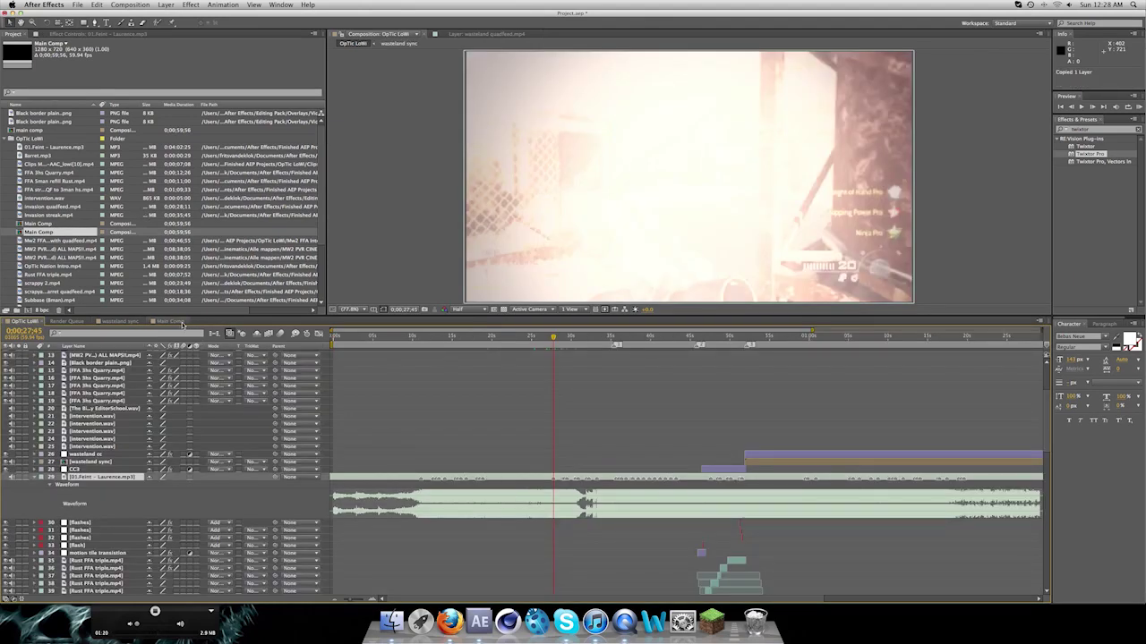
click(170, 320)
key(ctrl+v)
key(l)
key(l)
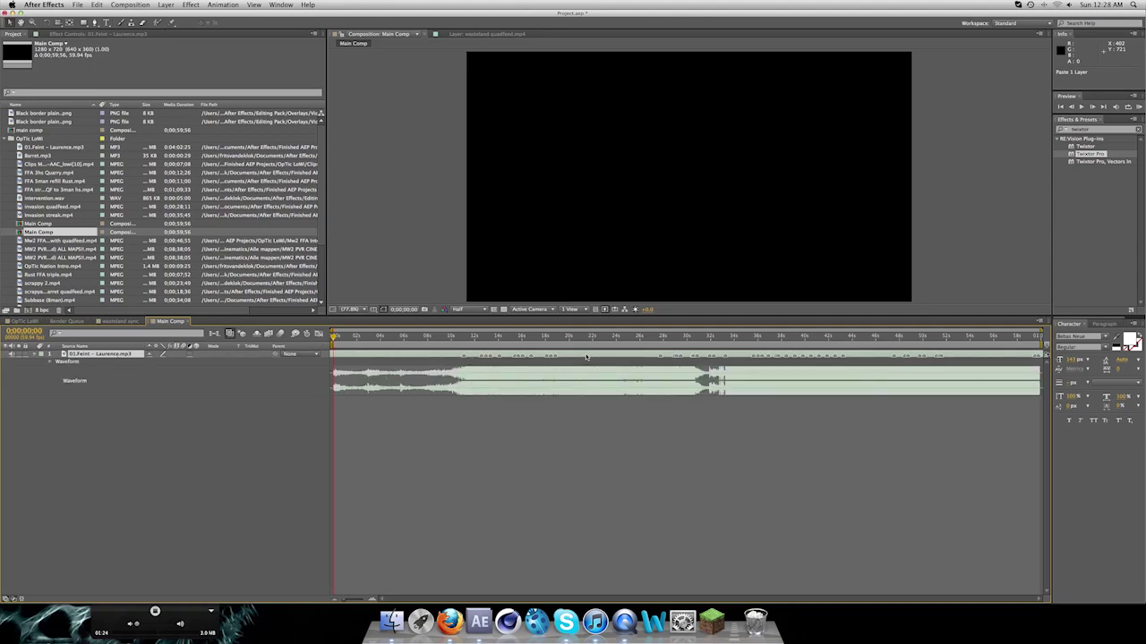
- Slide the song layer earlier until its in point is at about -0;01;19;17
drag(614, 354, 451, 346)
drag(605, 357, 499, 358)
drag(739, 356, 464, 360)
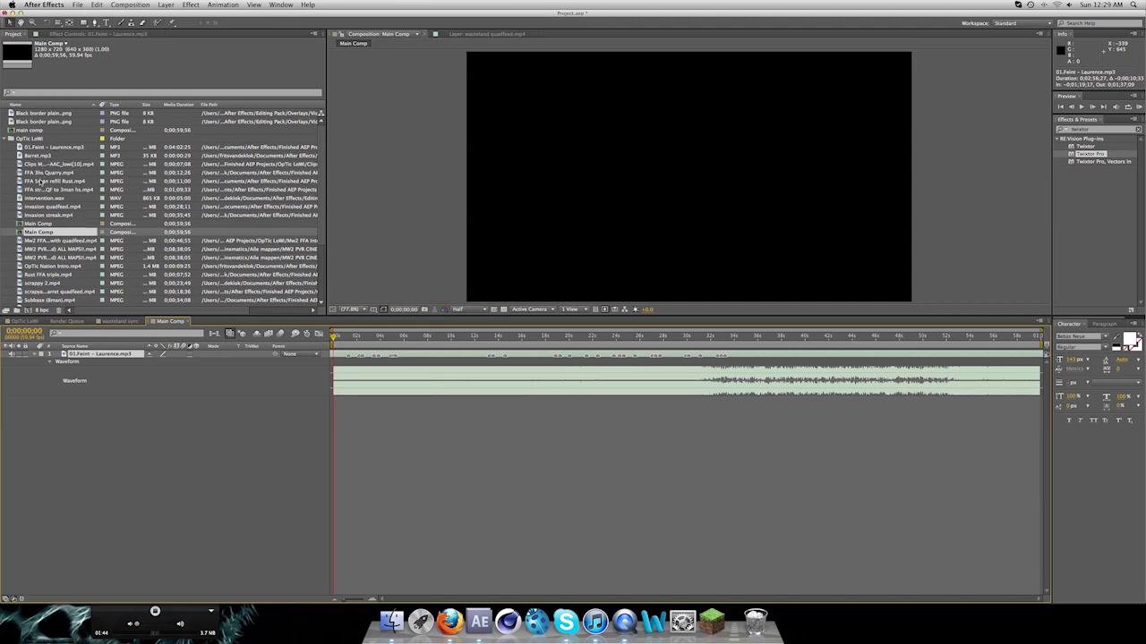
- Add the FFA 5man refill Rust clip above the song layer and split it at 0;00;03;58
drag(43, 181, 93, 355)
drag(372, 599, 341, 582)
drag(431, 337, 517, 338)
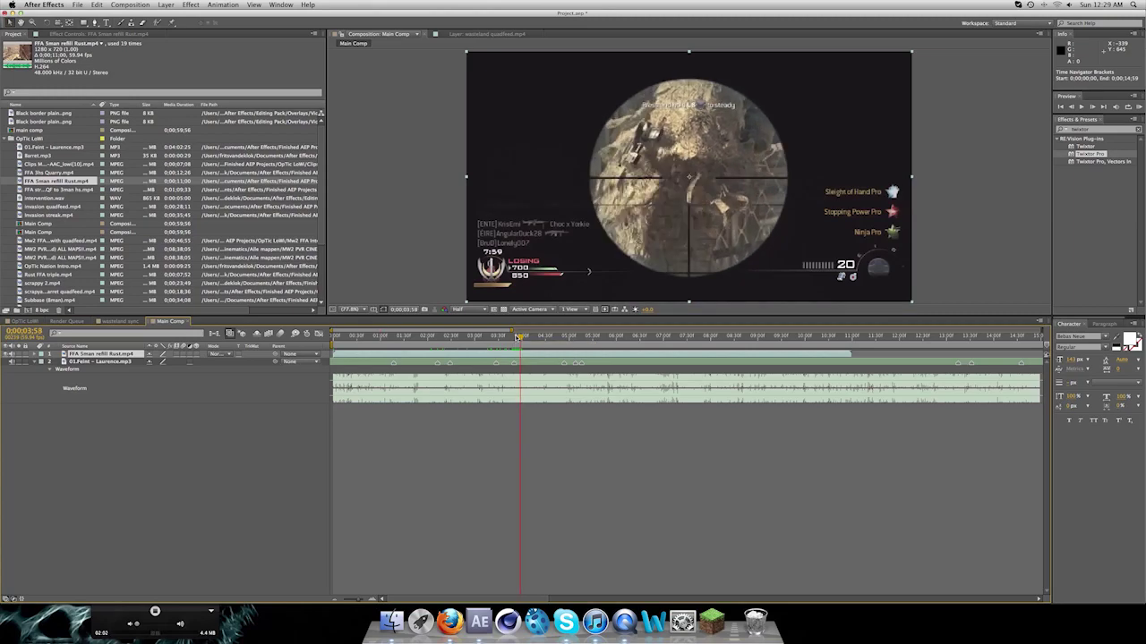
key(super+shift+d)
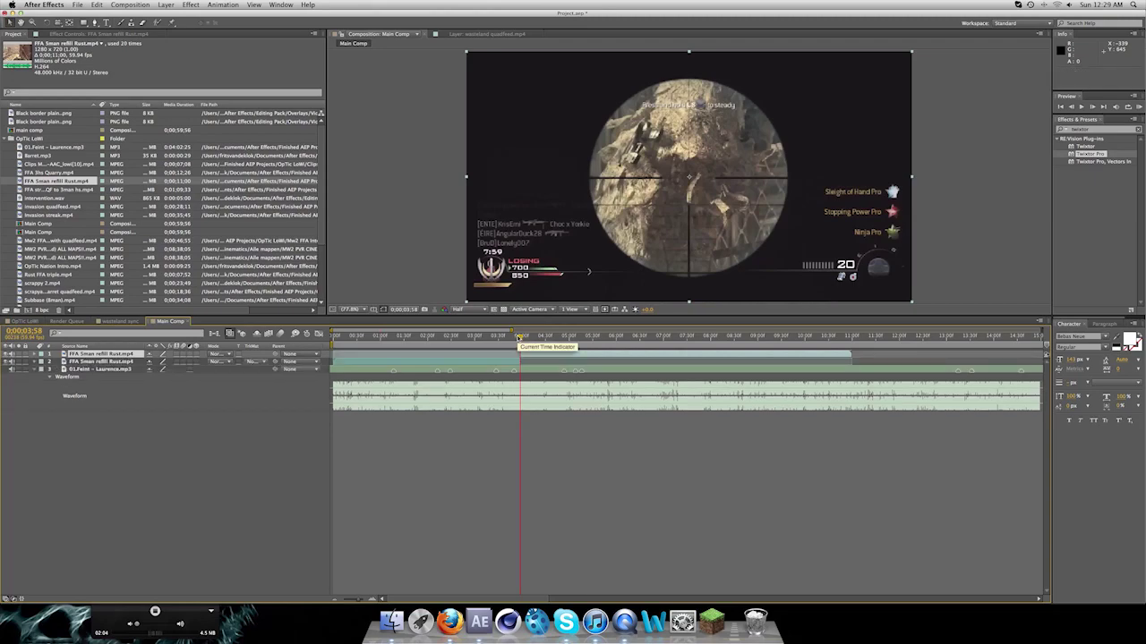
- Split the remaining Rust clip just after five seconds and again at 0;00;06;37
drag(518, 337, 625, 337)
key(super+shift+d)
key(Page_Down)
key(Page_Down)
key(Page_Down)
key(Page_Down)
key(Page_Down)
key(Page_Down)
key(Page_Down)
key(Page_Down)
key(Page_Down)
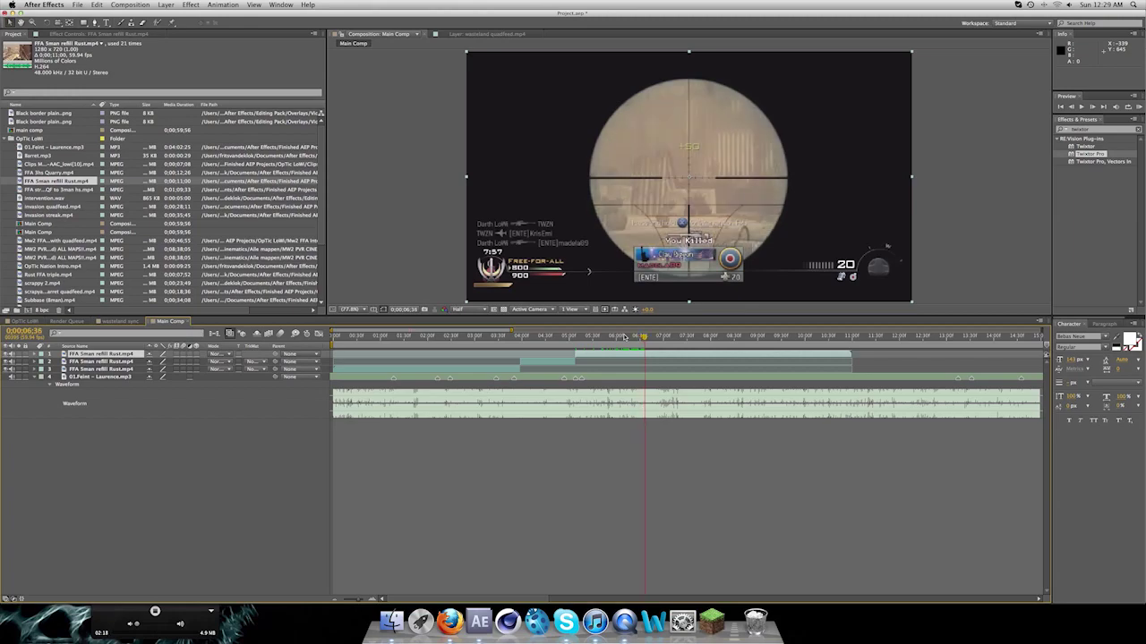
key(space)
key(super+shift+d)
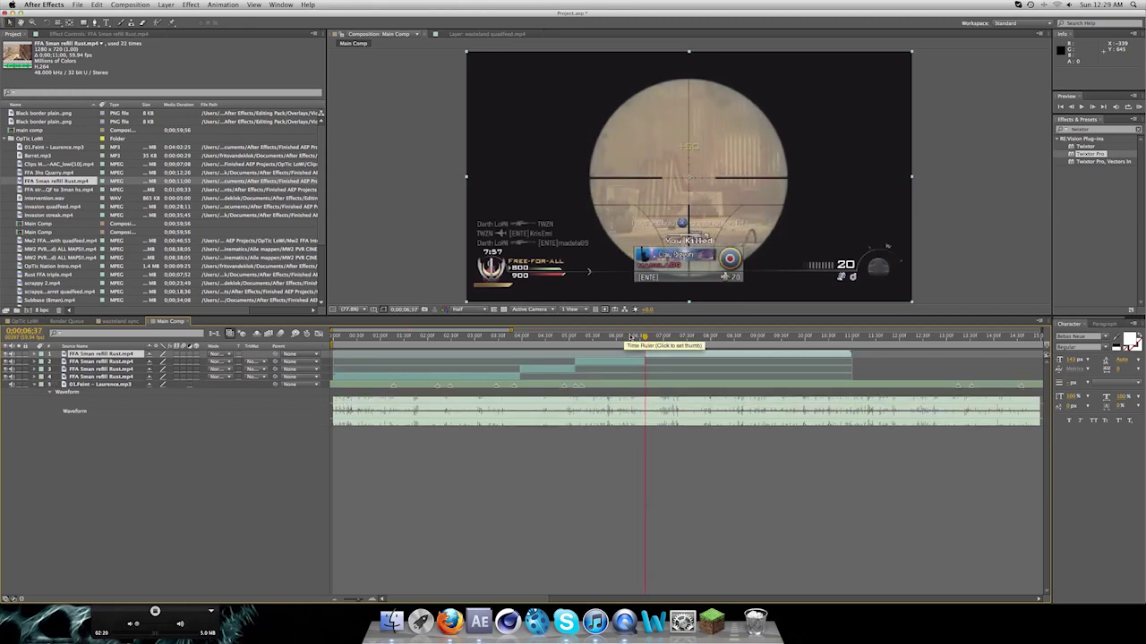
- Split the remaining Rust clip at 0;00;07;26 and again shortly before nine seconds
drag(642, 337, 683, 336)
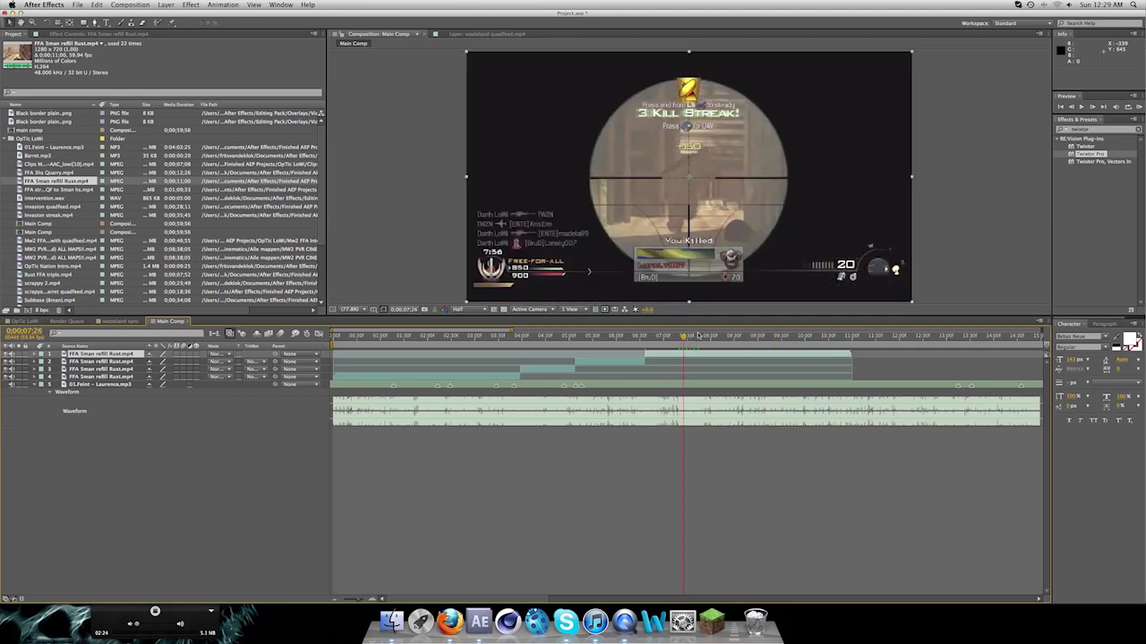
key(super+shift+d)
click(697, 336)
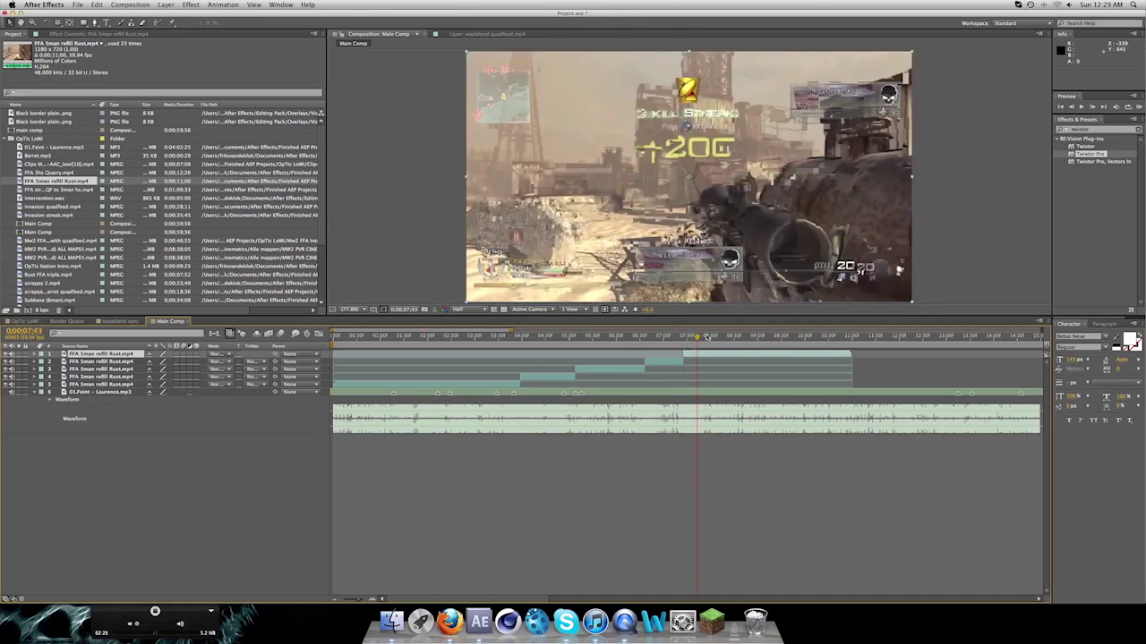
drag(714, 337, 337, 350)
key(super+shift+d)
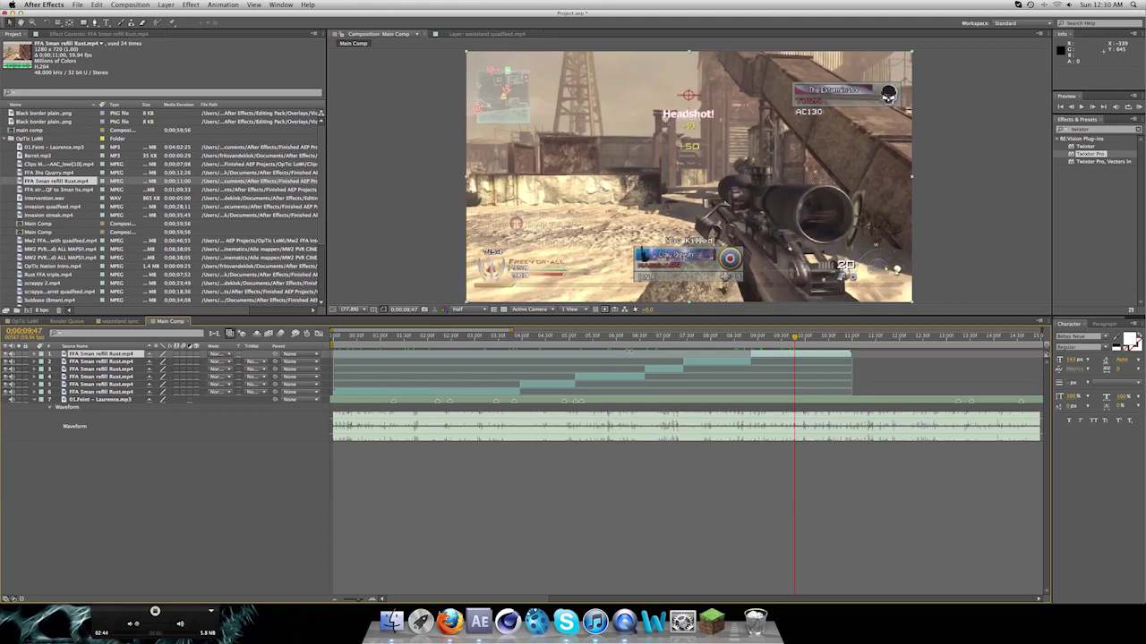
- Lower the Audio Levels of all six Rust clip layers to -48 dB and collapse their audio properties
click(448, 393)
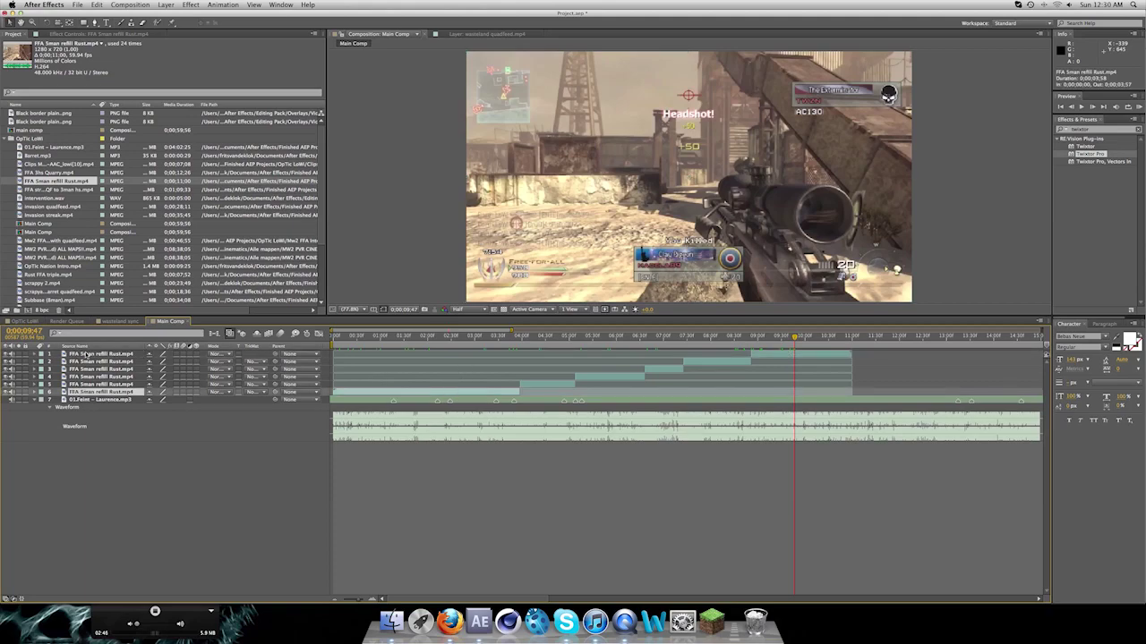
shift+click(89, 355)
key(l)
drag(159, 363, 107, 365)
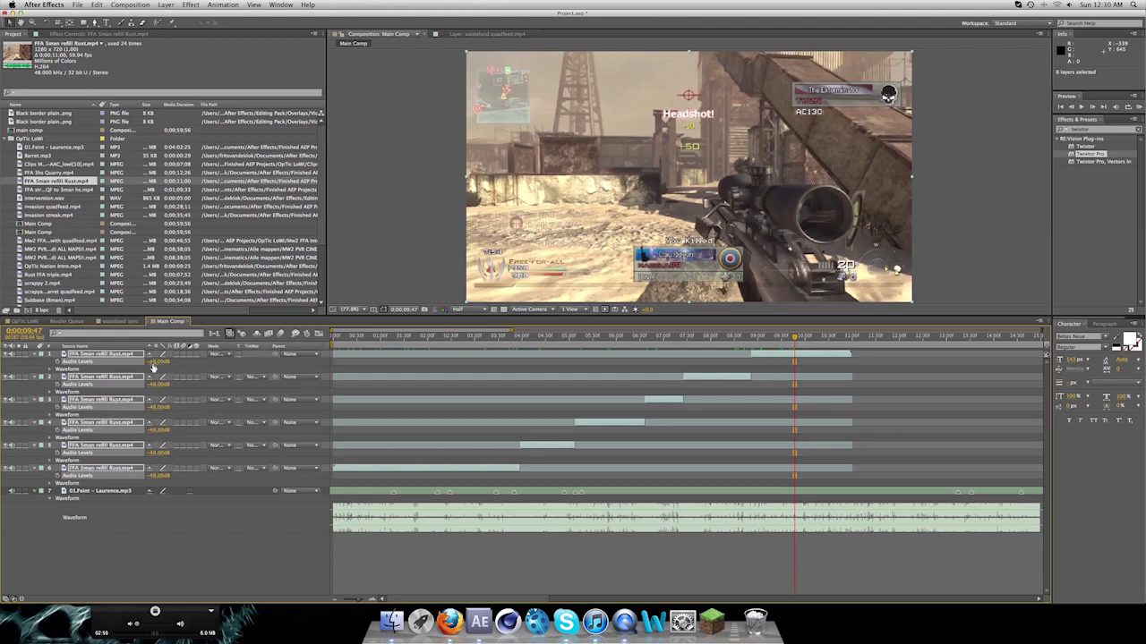
key(l)
key(l)
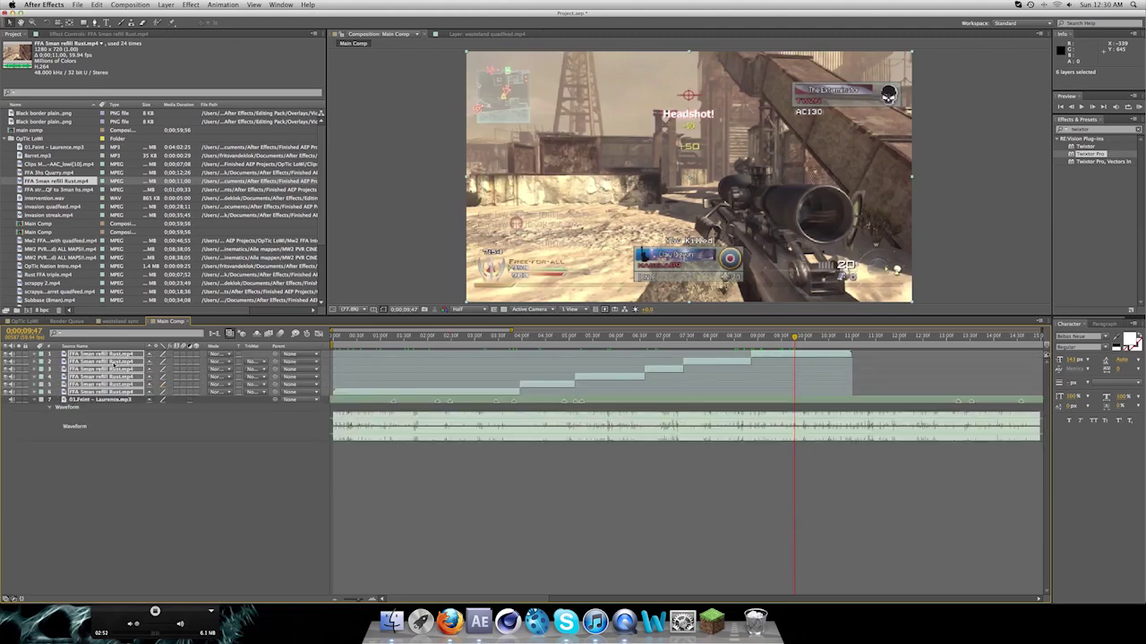
- Apply Pixel Motion frame blending and enable Time Remapping on all six Rust clip layers
right_click(537, 388)
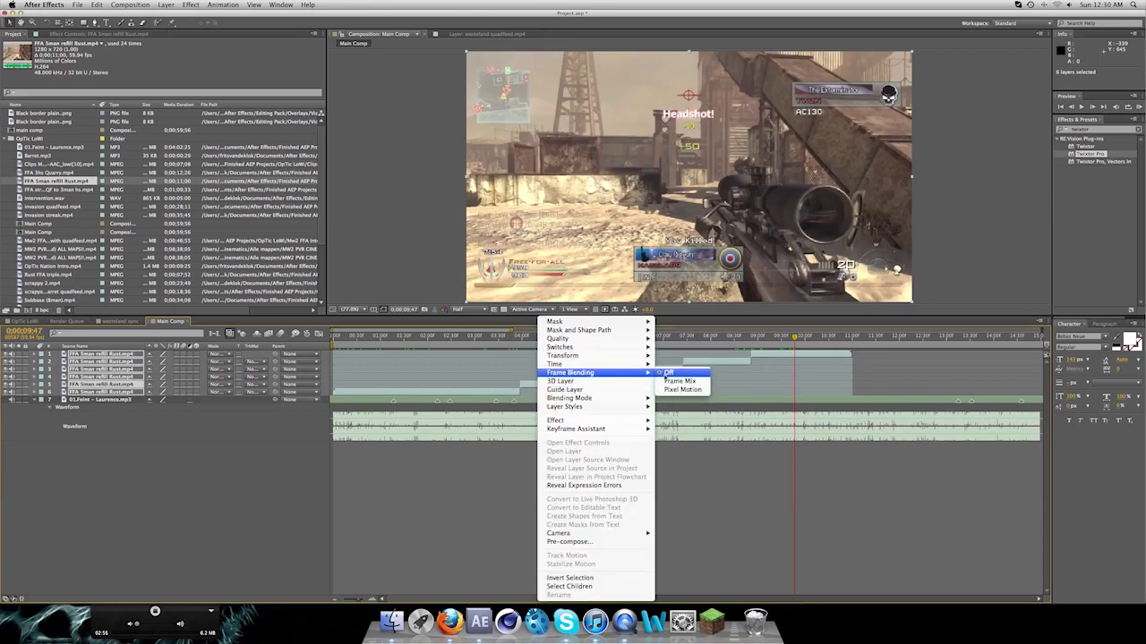
click(662, 390)
right_click(622, 385)
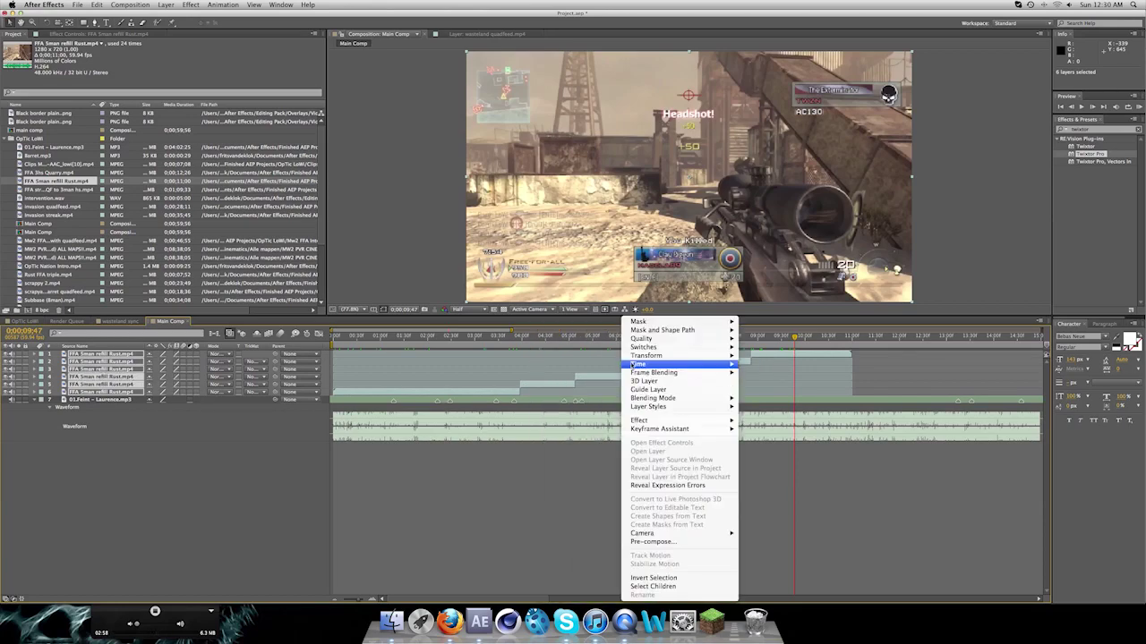
mouse_move(636, 365)
click(839, 364)
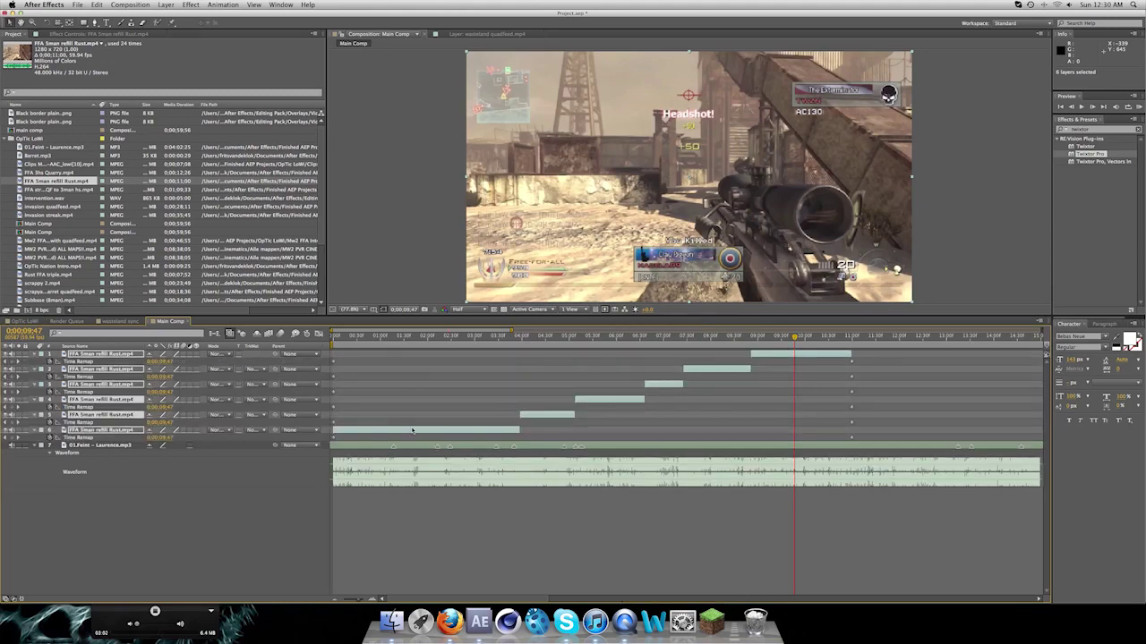
- Shift all six clip layers earlier so the second segment starts at the first song marker, 0;00;01;17
click(395, 340)
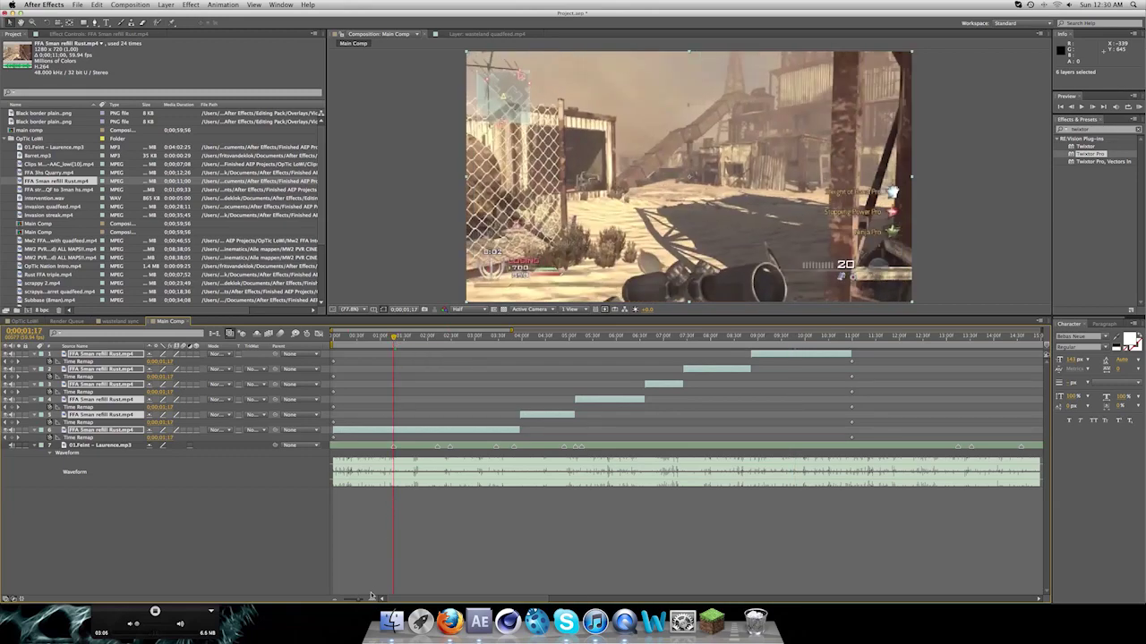
drag(369, 598, 372, 598)
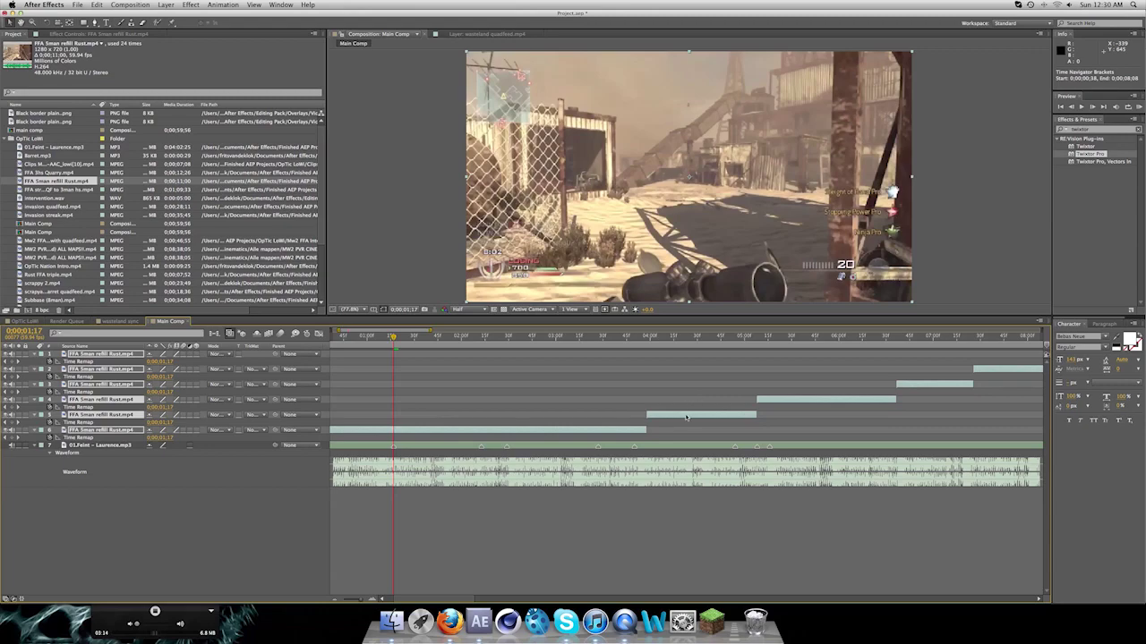
drag(687, 416, 432, 424)
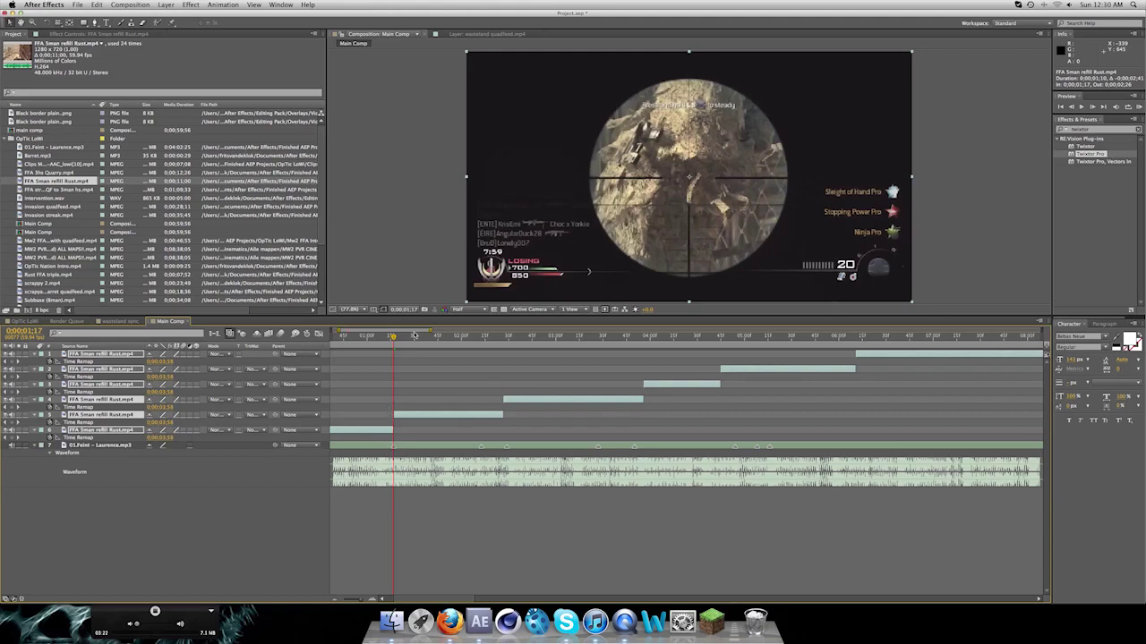
- Shift the Rust clip on layer 4 earlier so it starts at the song marker at 0;00;02;13
click(484, 339)
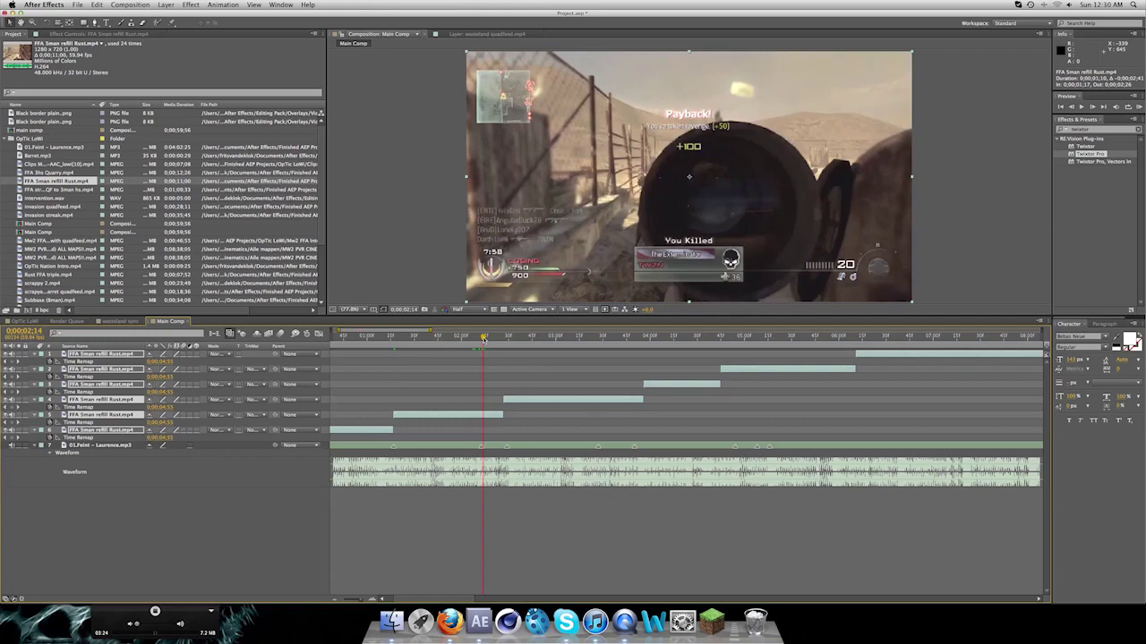
drag(482, 338, 482, 338)
click(524, 403)
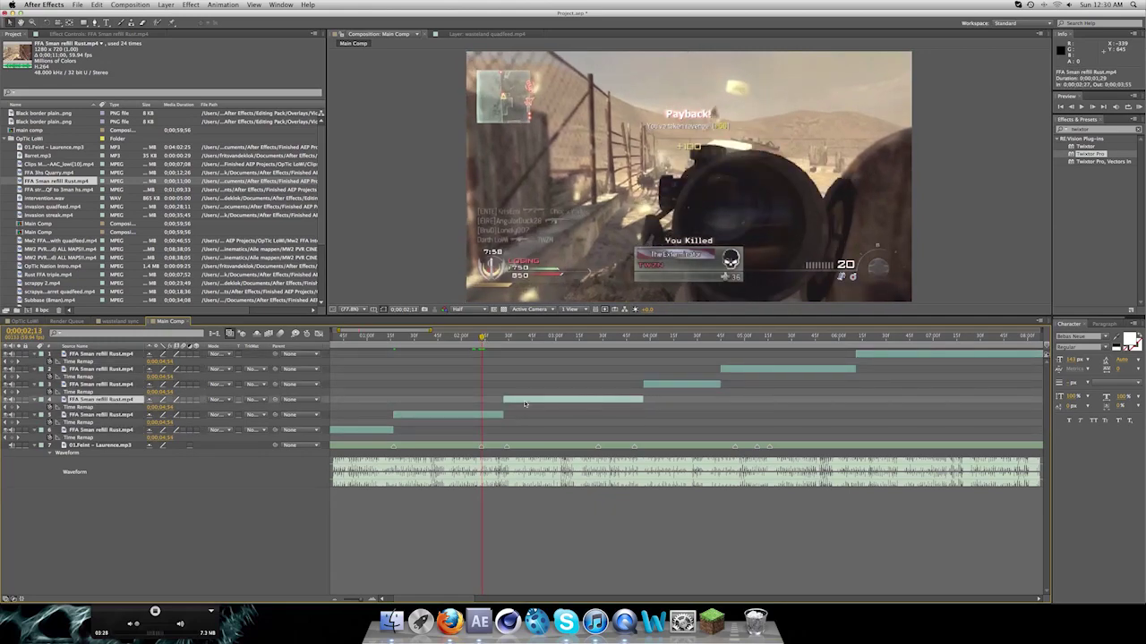
drag(524, 403, 498, 403)
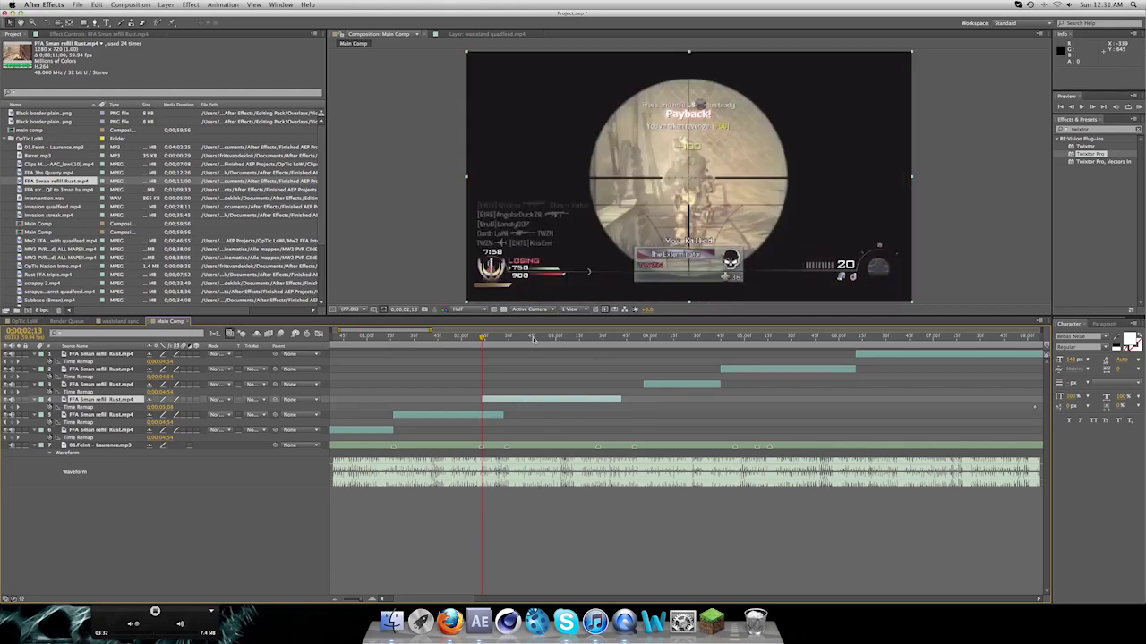
- Shift the Rust clip on layer 3 earlier so it starts at the song marker at 0;00;03;27
click(506, 338)
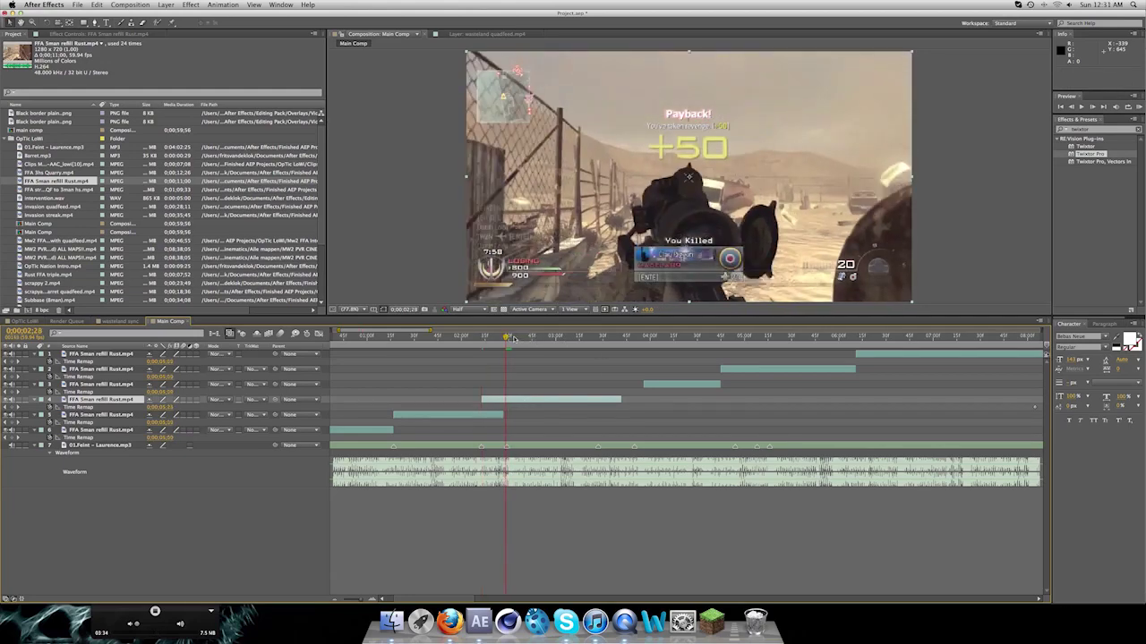
drag(509, 338, 602, 343)
drag(642, 384, 598, 384)
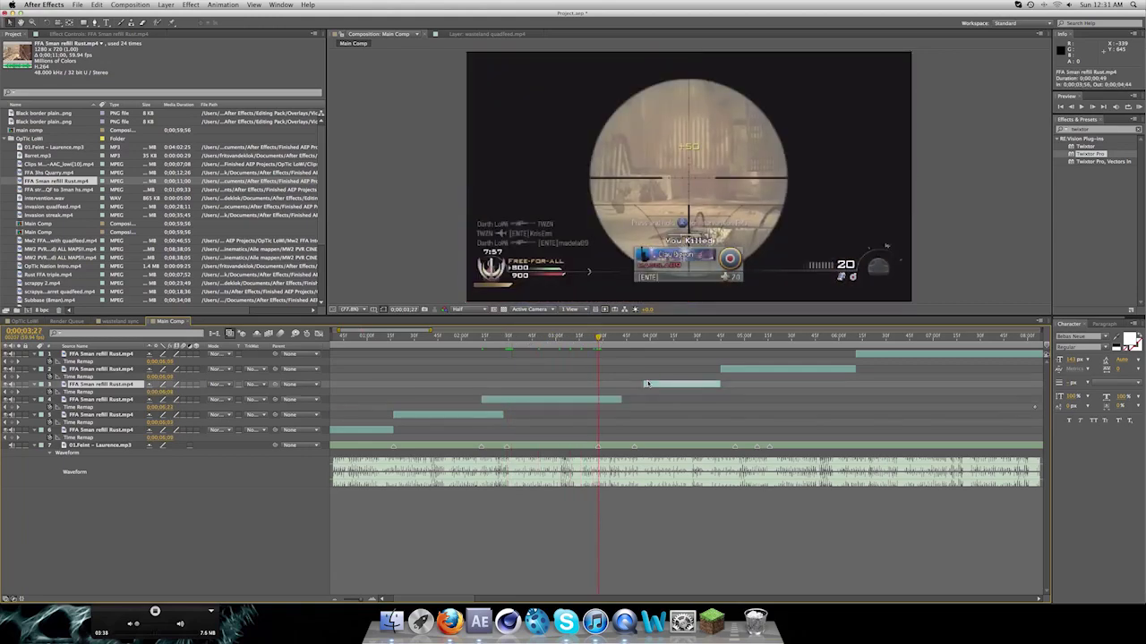
- Align the start of the layer 2 clip with the 0;00;03;50 marker and layer 1 with the marker just before five seconds
click(633, 338)
drag(633, 339, 635, 339)
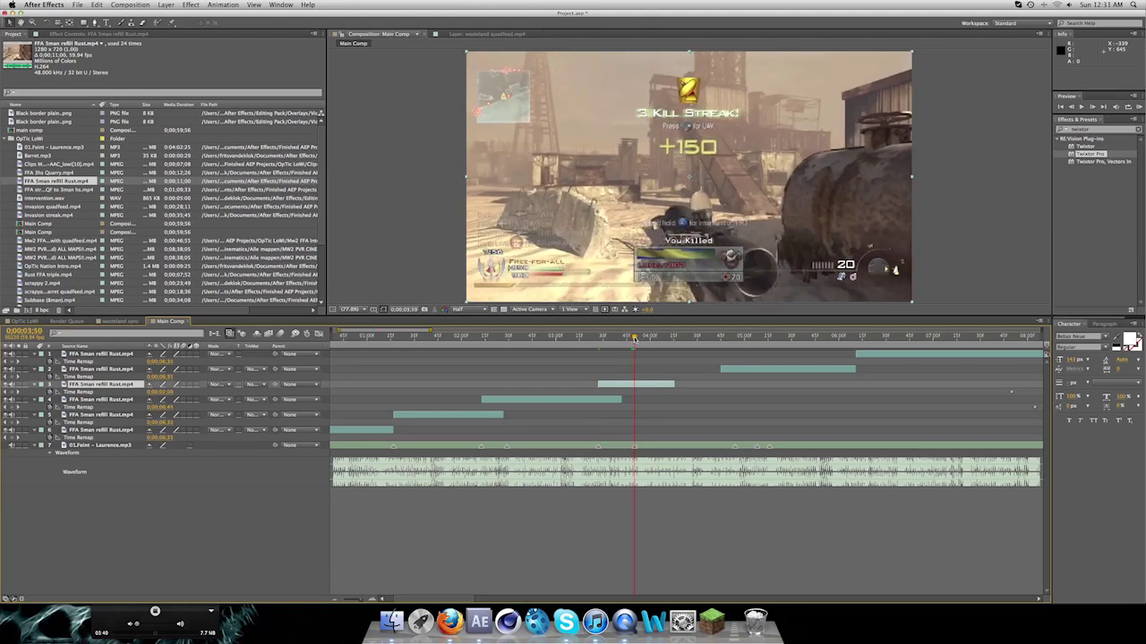
drag(787, 368, 736, 338)
click(729, 338)
drag(922, 355, 802, 355)
- Apply Twixtor Pro to the layer 5 clip at 0;00;01;17 and set its Input: Frame Rate to 59.940
drag(736, 338, 394, 354)
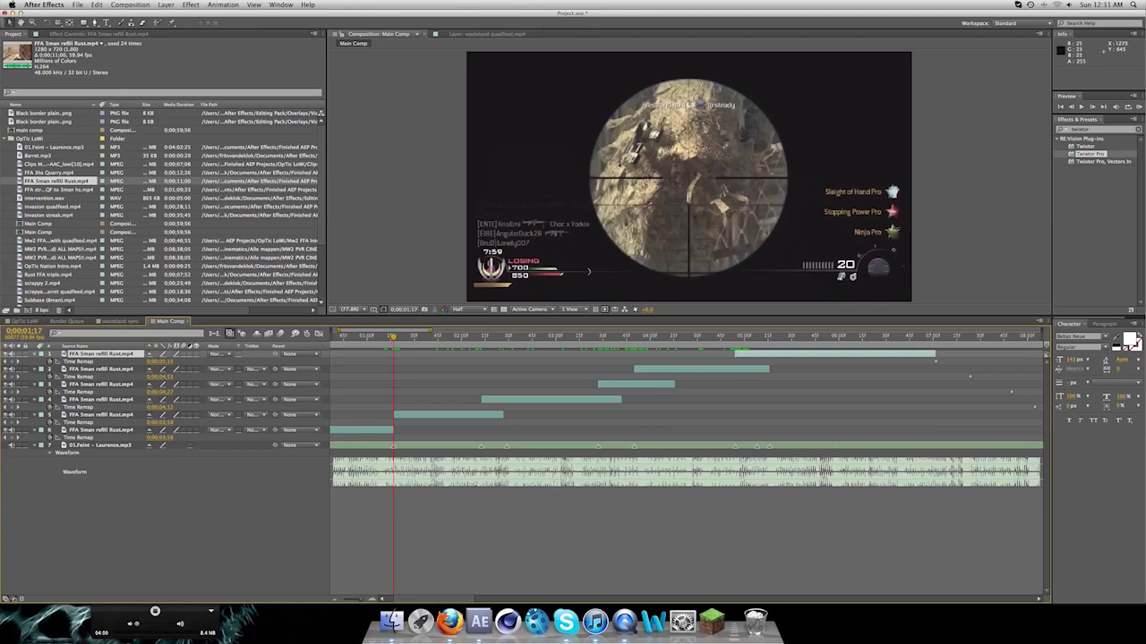
drag(1078, 154, 427, 415)
click(179, 112)
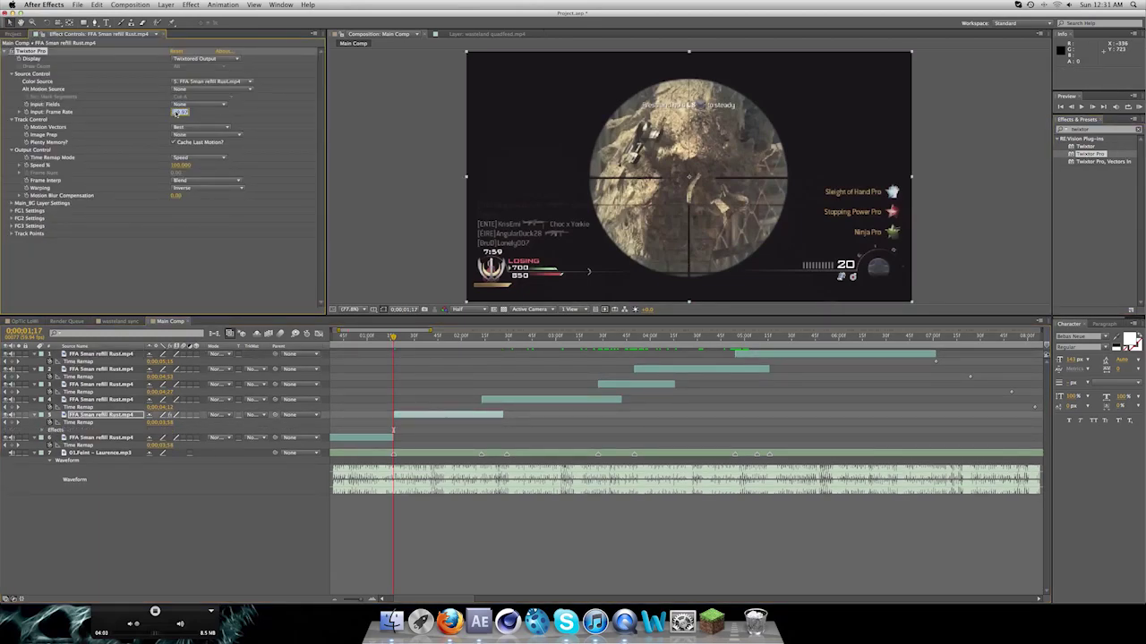
key(Return)
- Set the layer 5 clip's Twixtor Speed % to 5 at 0;00;01;45
click(439, 339)
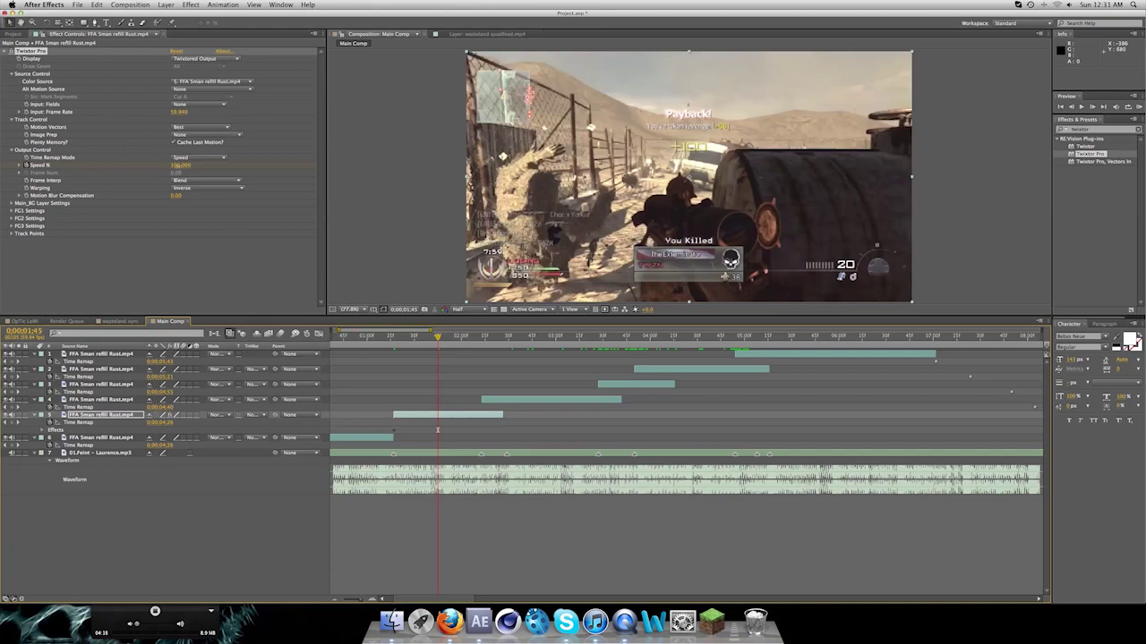
click(179, 165)
text(5)
key(Return)
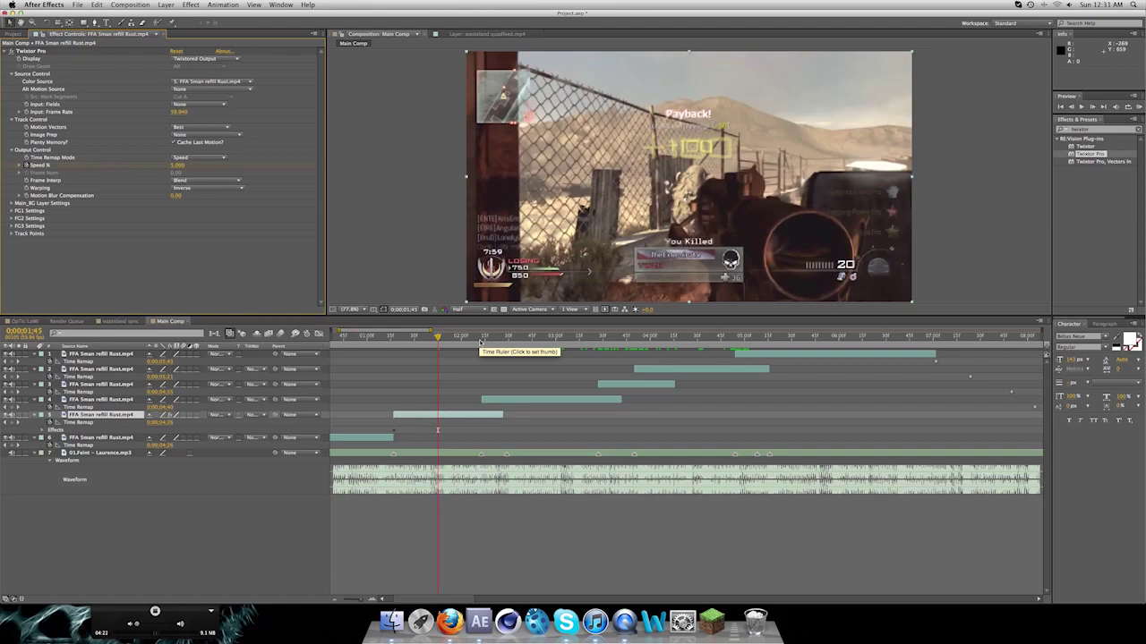
- Raise the layer 5 clip's Twixtor Speed % well above 100 at 0;00;02;12, one frame before the next clip's start
click(475, 342)
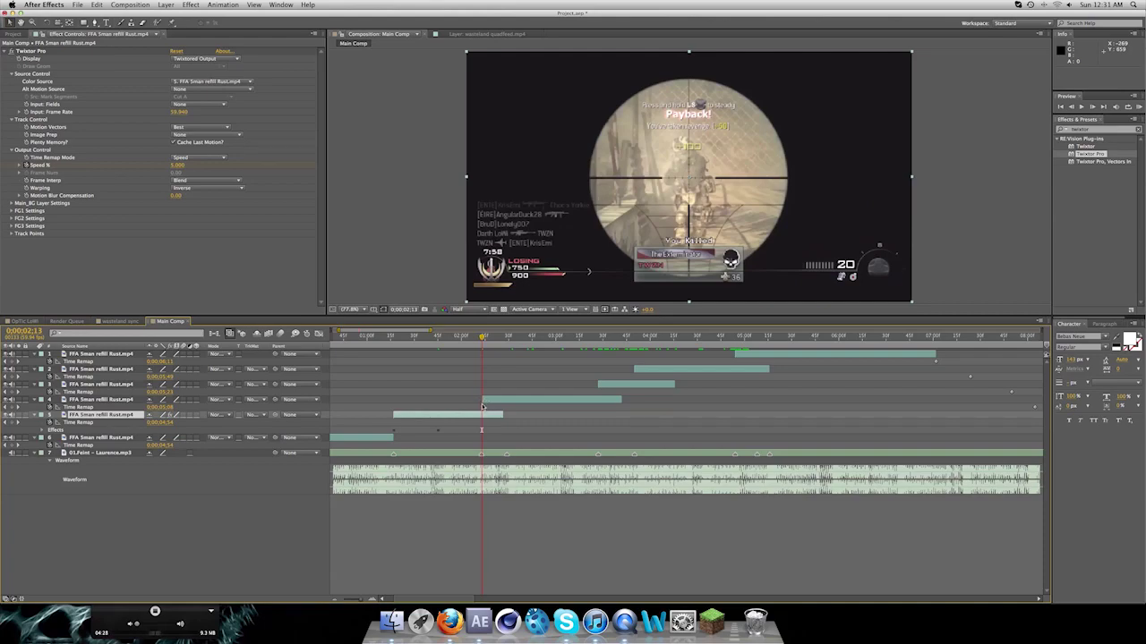
key(Page_Up)
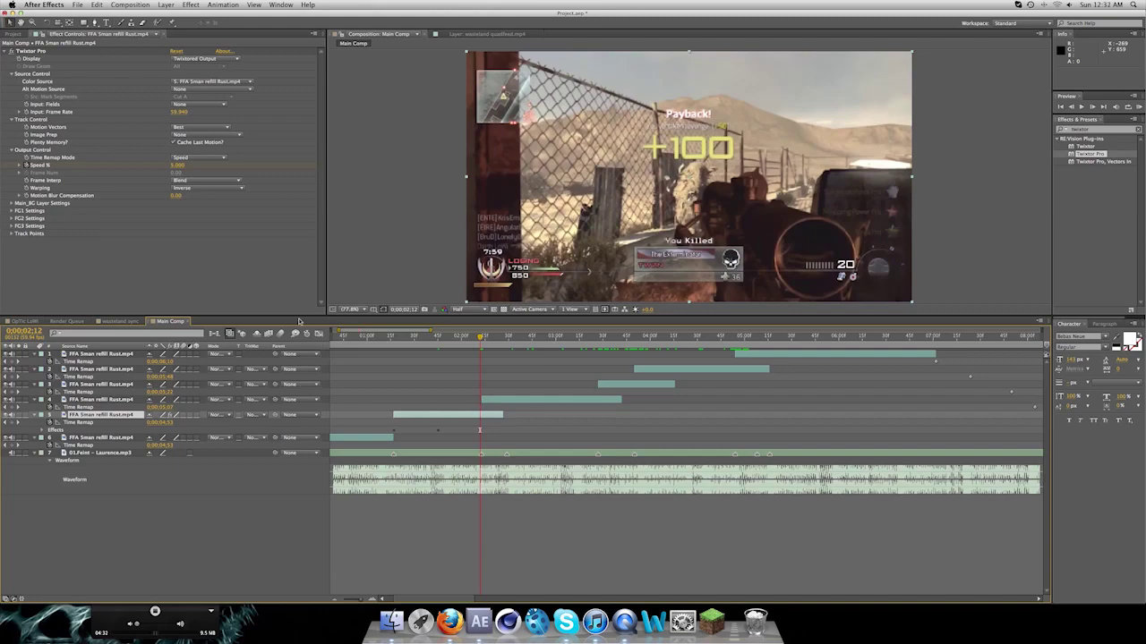
drag(173, 164, 186, 165)
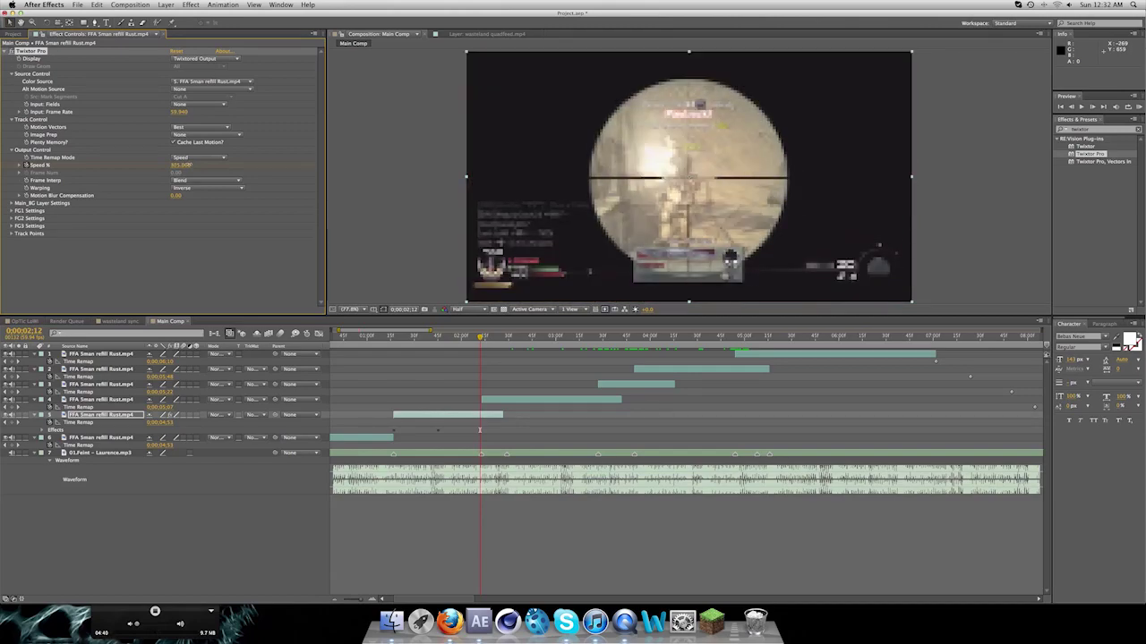
key(Delete)
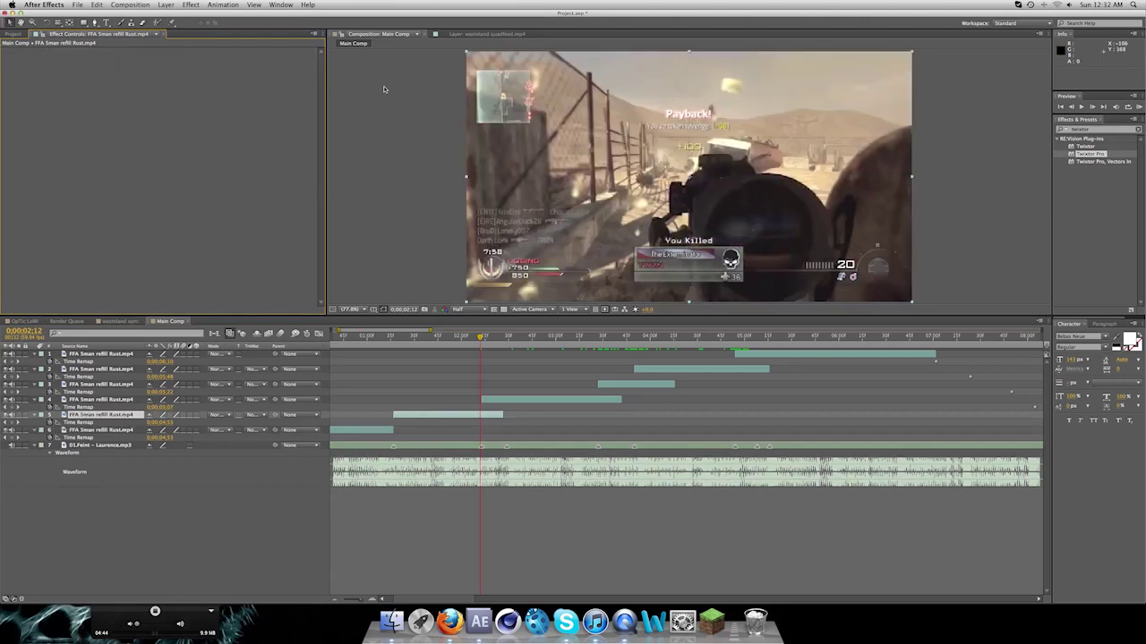
click(14, 34)
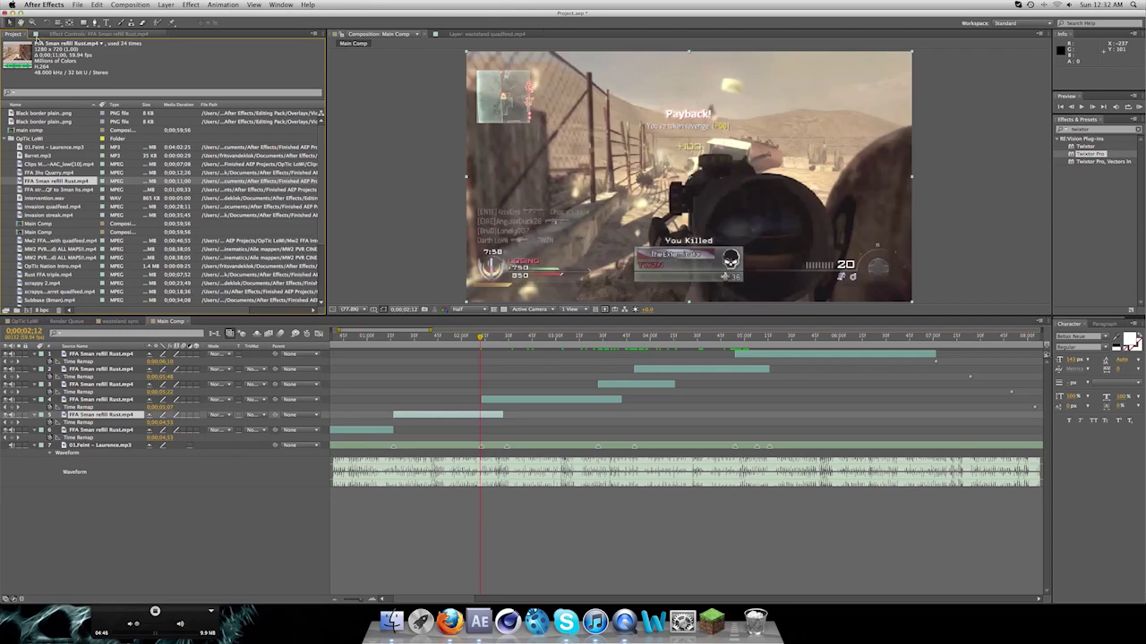
key(super+z)
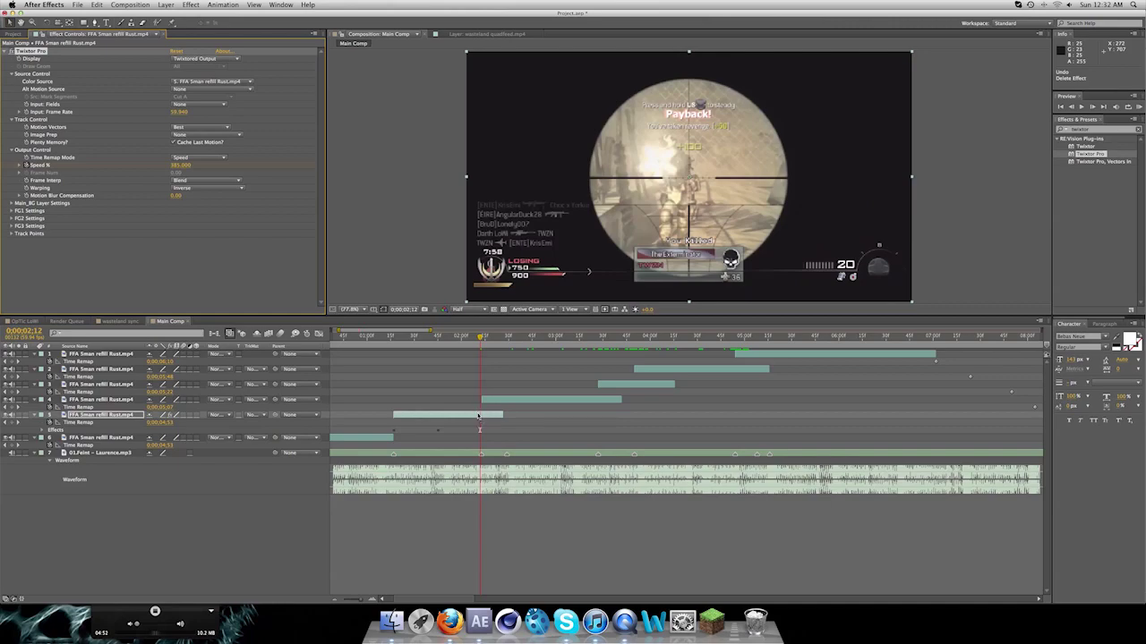
- Check the transition around 0;00;02;13, apply Twixtor Pro to the layer 4 clip, and set its Input: Frame Rate to 59.94
key(Page_Down)
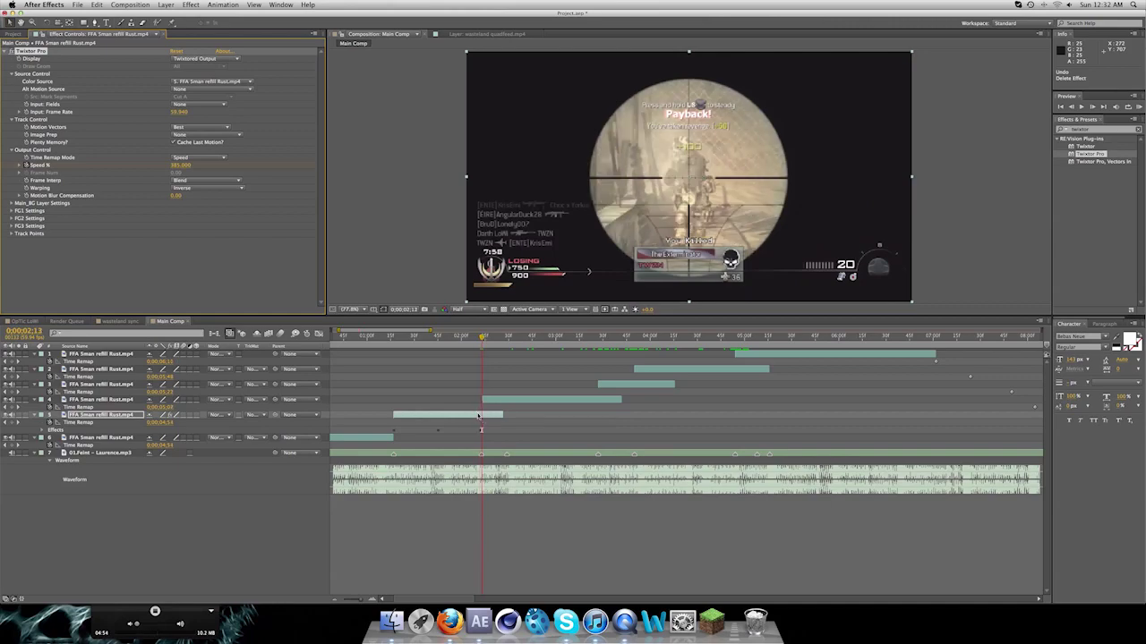
key(Page_Down)
key(Page_Down)
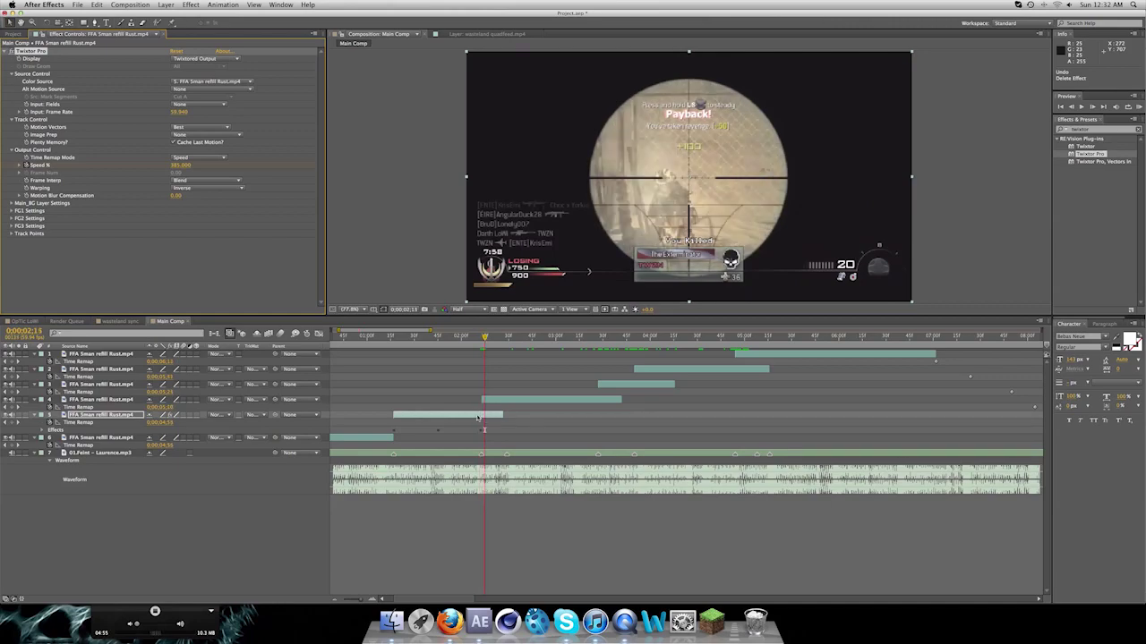
drag(461, 338, 494, 336)
click(482, 337)
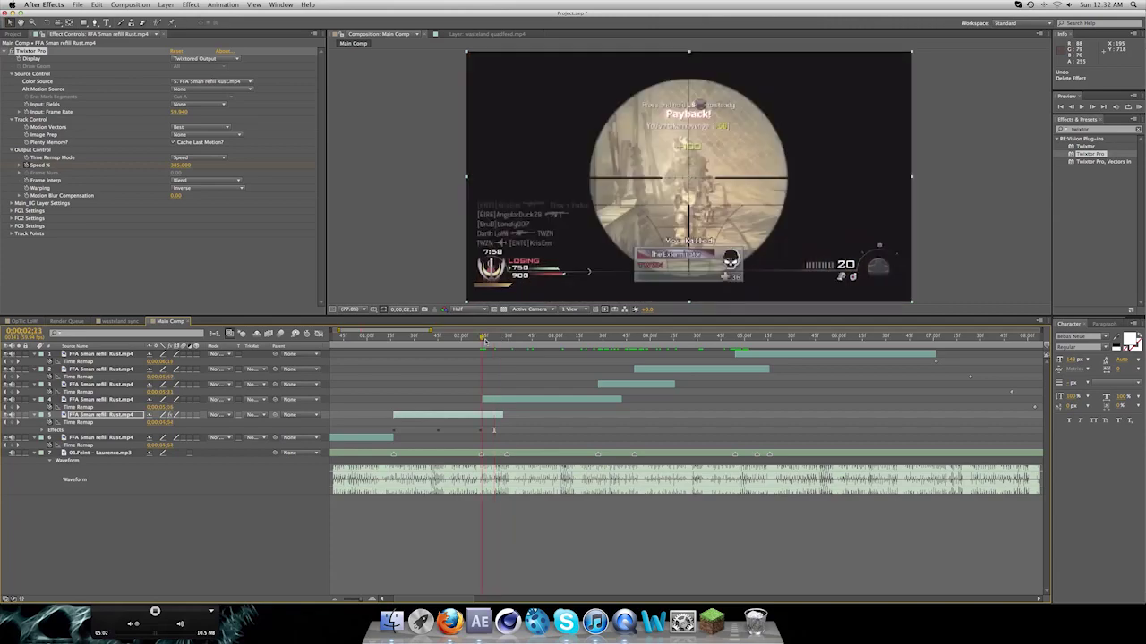
drag(1097, 155, 493, 400)
click(179, 112)
text(59)
text(59.94)
key(Return)
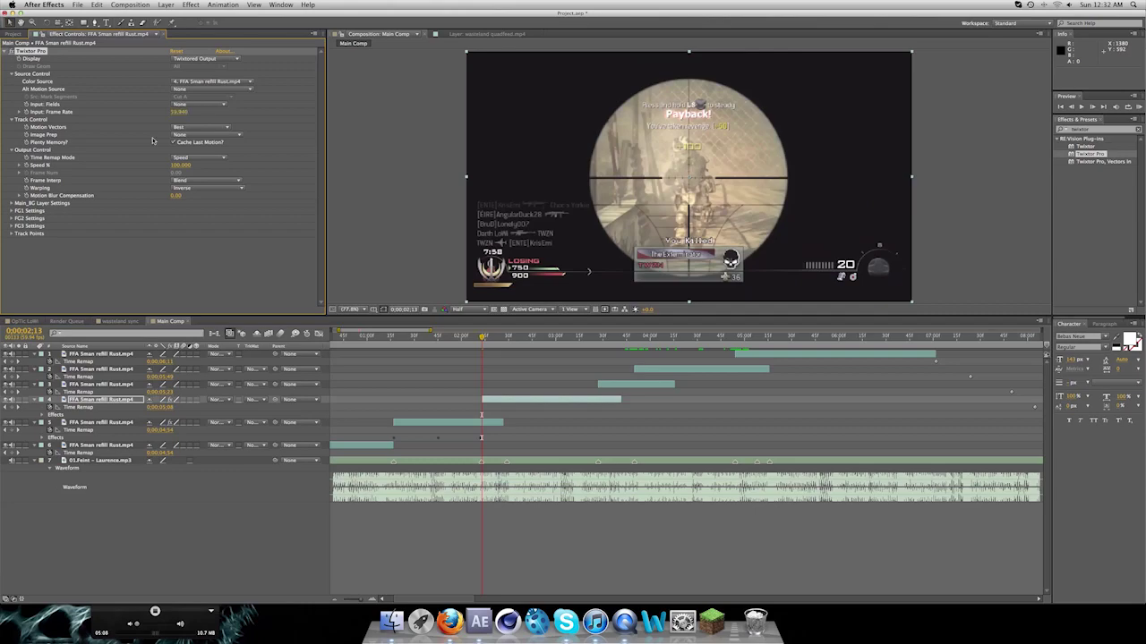
- Keyframe the layer 4 clip's Speed % at 100 at 0;00;02;13 and at 5 shortly before three seconds
click(26, 166)
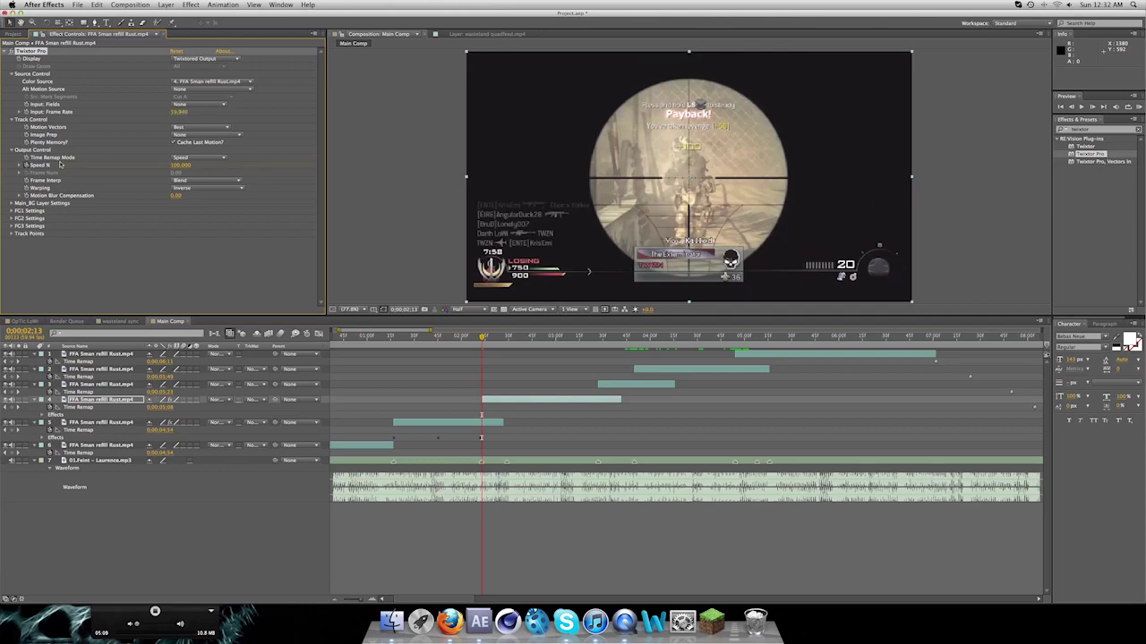
click(544, 341)
click(178, 165)
text(5)
click(286, 188)
- Raise the layer 4 clip's Speed % well above 100 at 0;00;03;26 and check the following frames of the transition
click(595, 341)
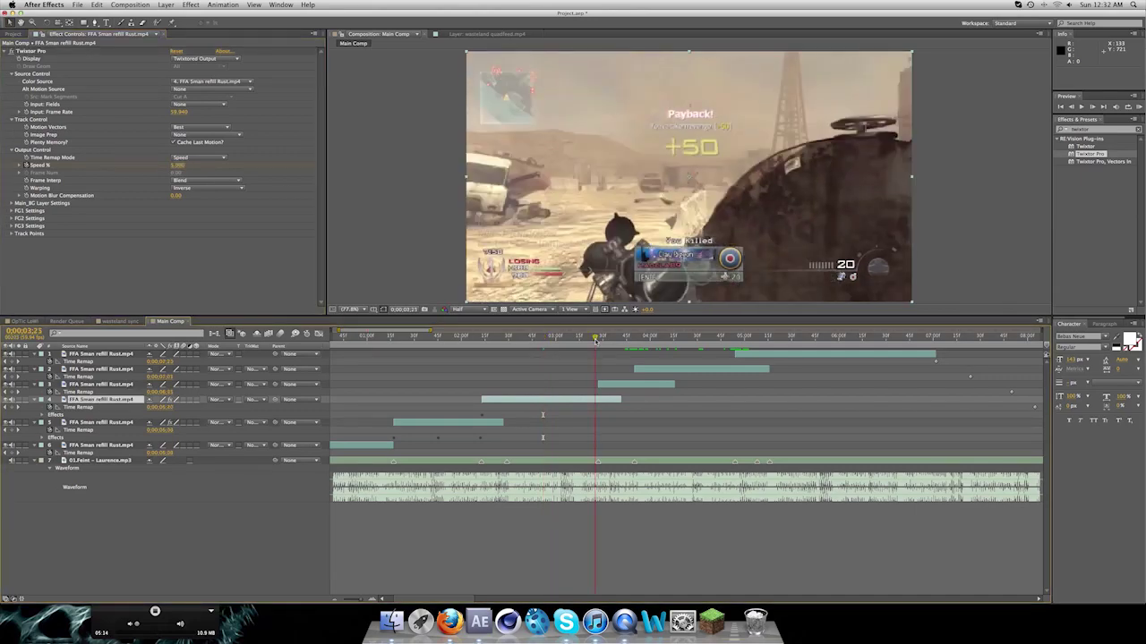
drag(595, 341, 598, 341)
click(596, 341)
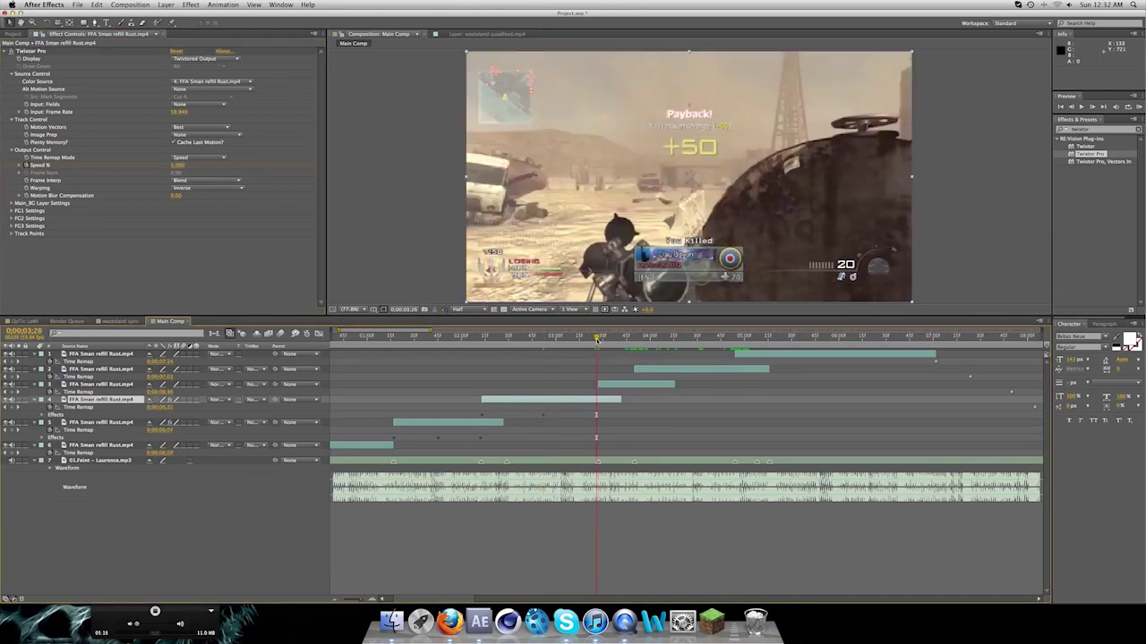
drag(175, 166, 190, 167)
key(Page_Down)
key(Page_Down)
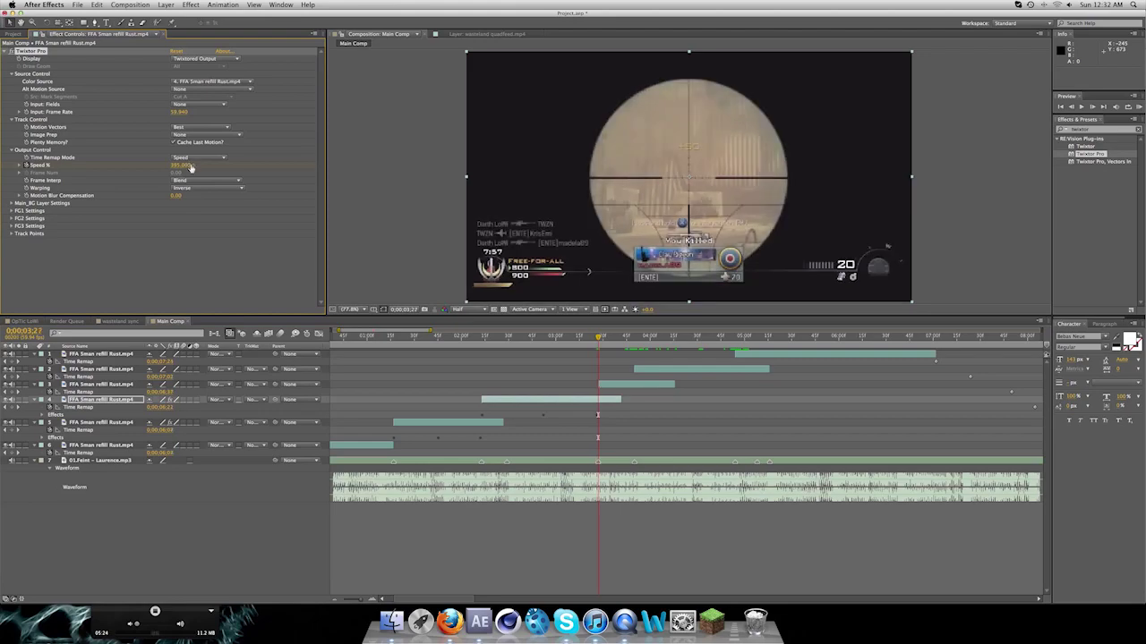
key(Page_Down)
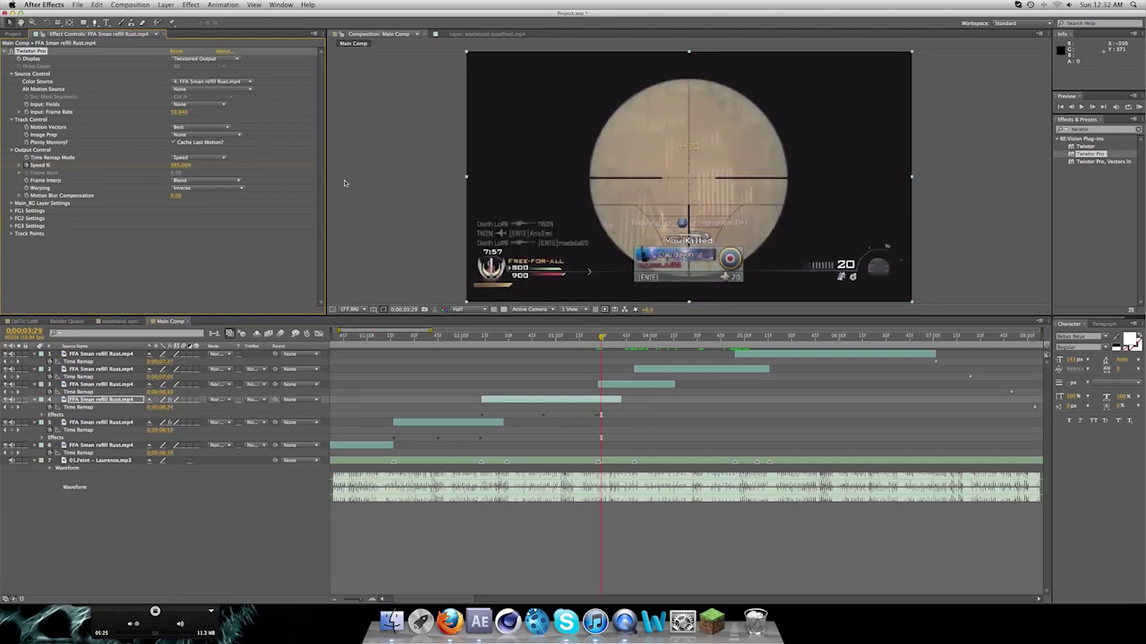
key(Page_Up)
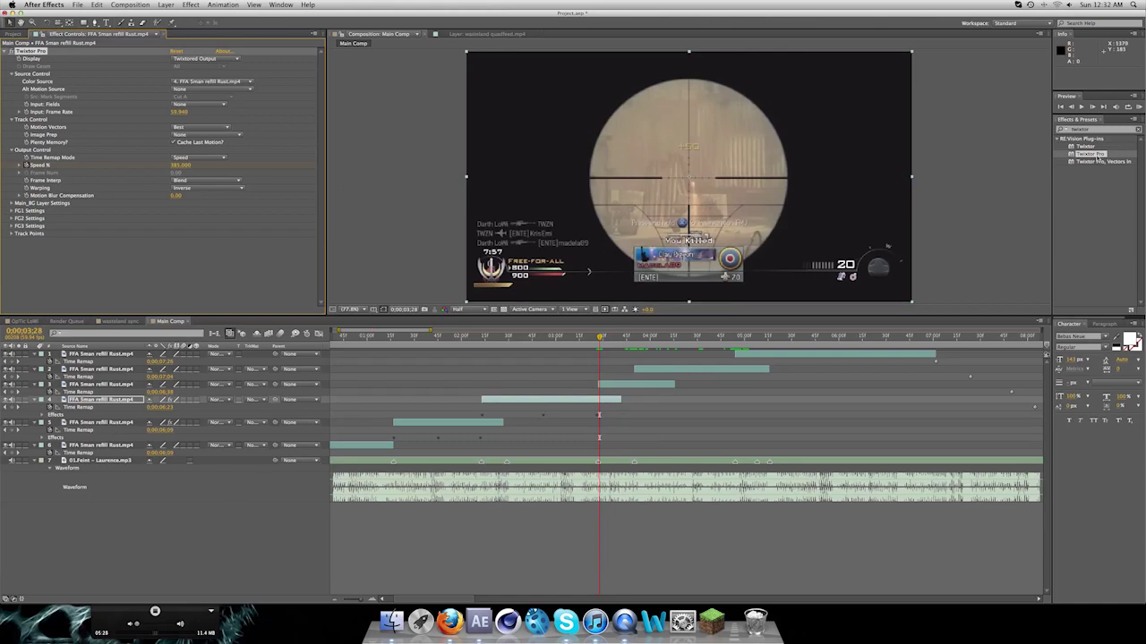
- Apply Twixtor Pro to the layer 3 clip and set its Input: Frame Rate to 59.940
drag(1098, 156, 734, 268)
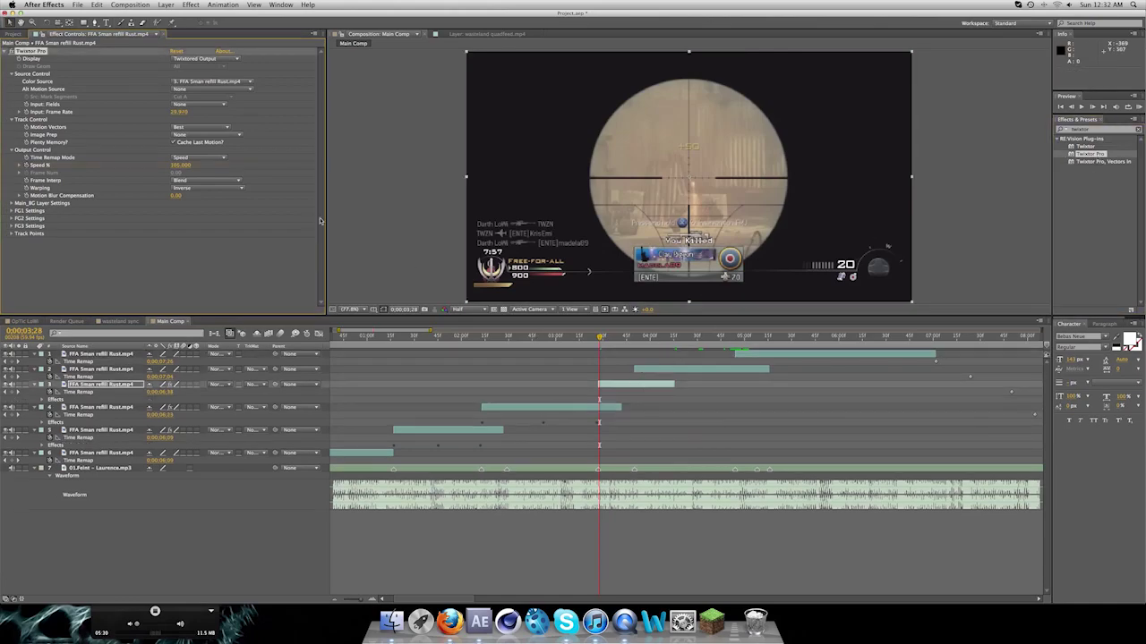
click(179, 112)
text(59.940)
key(Return)
- Set the layer 3 clip's Twixtor Speed % to 5 at 0;00;03;38
click(616, 339)
drag(615, 339, 614, 339)
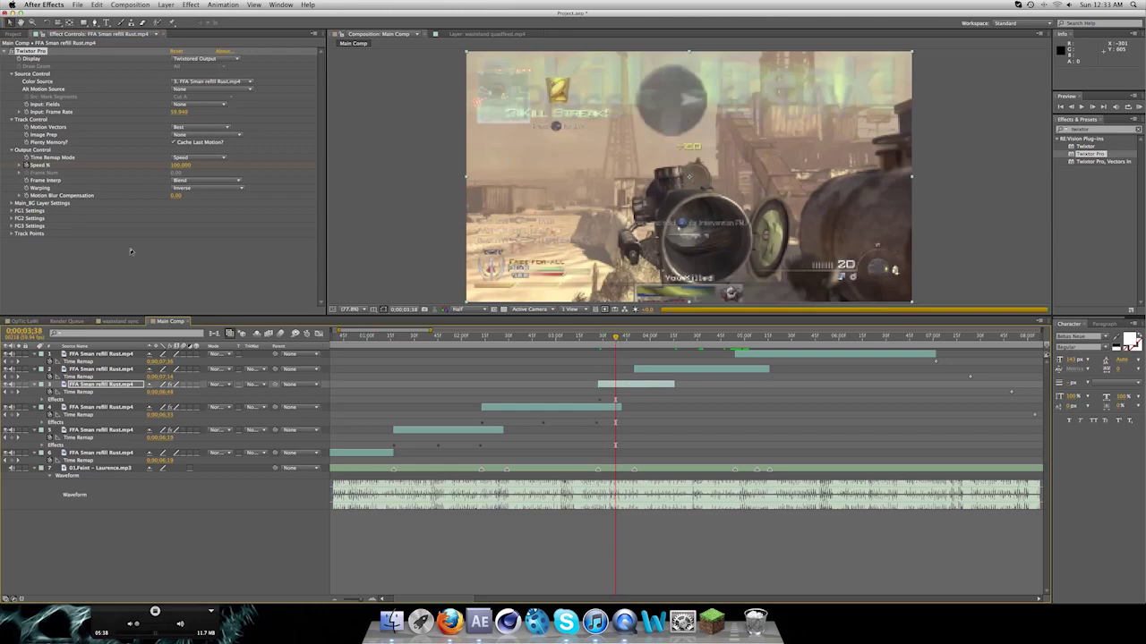
click(181, 166)
text(5)
key(Return)
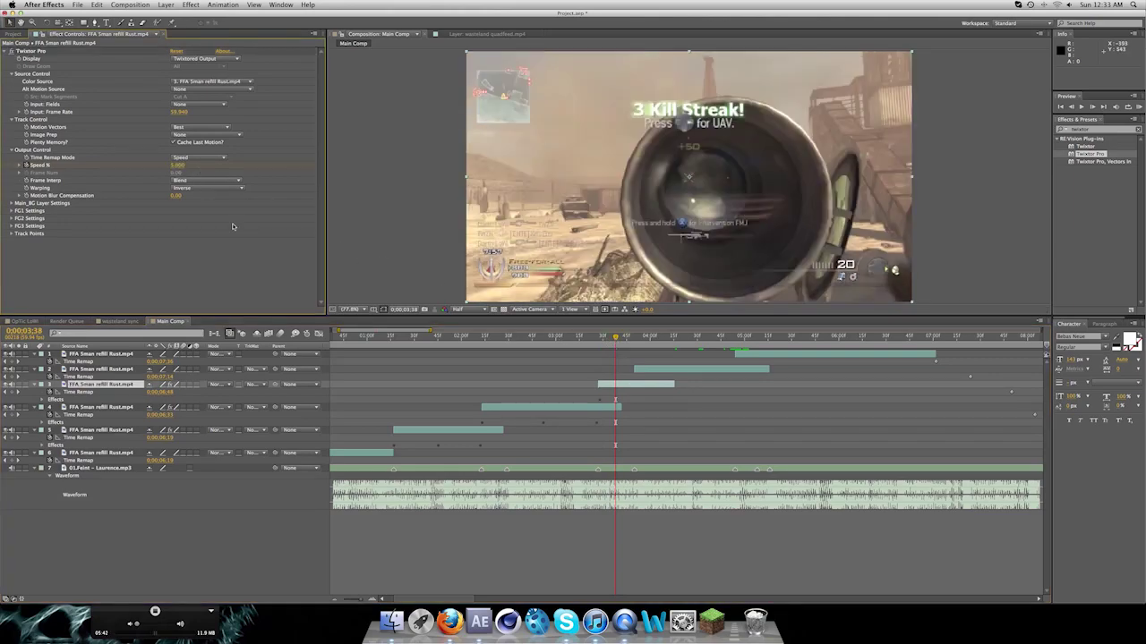
- Raise the layer 3 clip's Speed % well above 100 at 0;00;03;49, check the transition frames, and fine-tune the value
click(632, 338)
drag(633, 338, 631, 338)
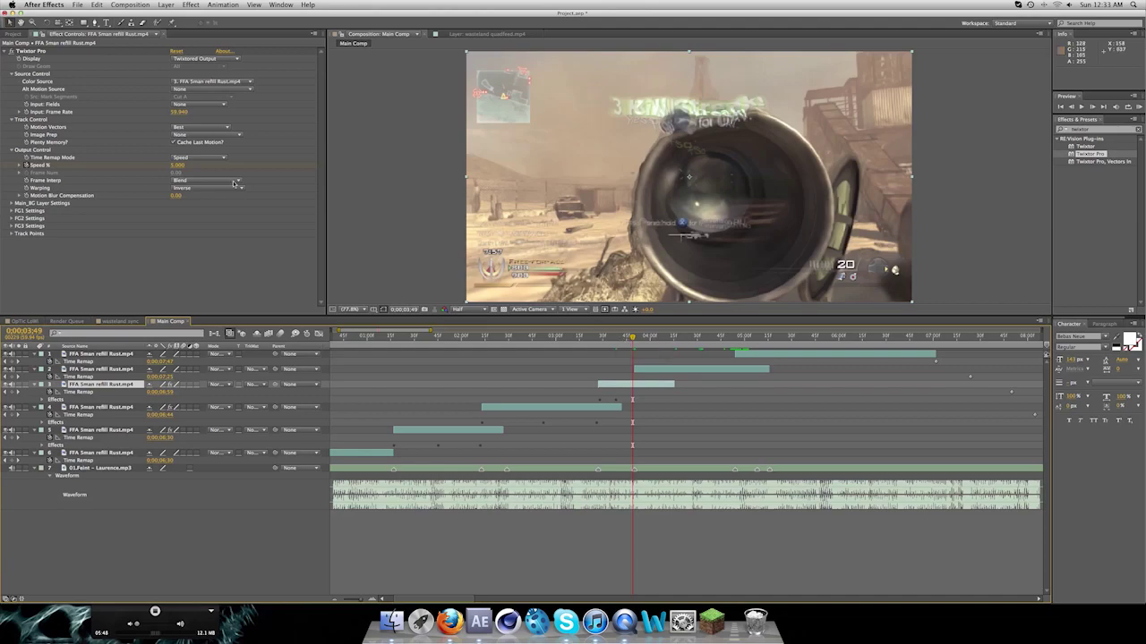
drag(179, 165, 206, 165)
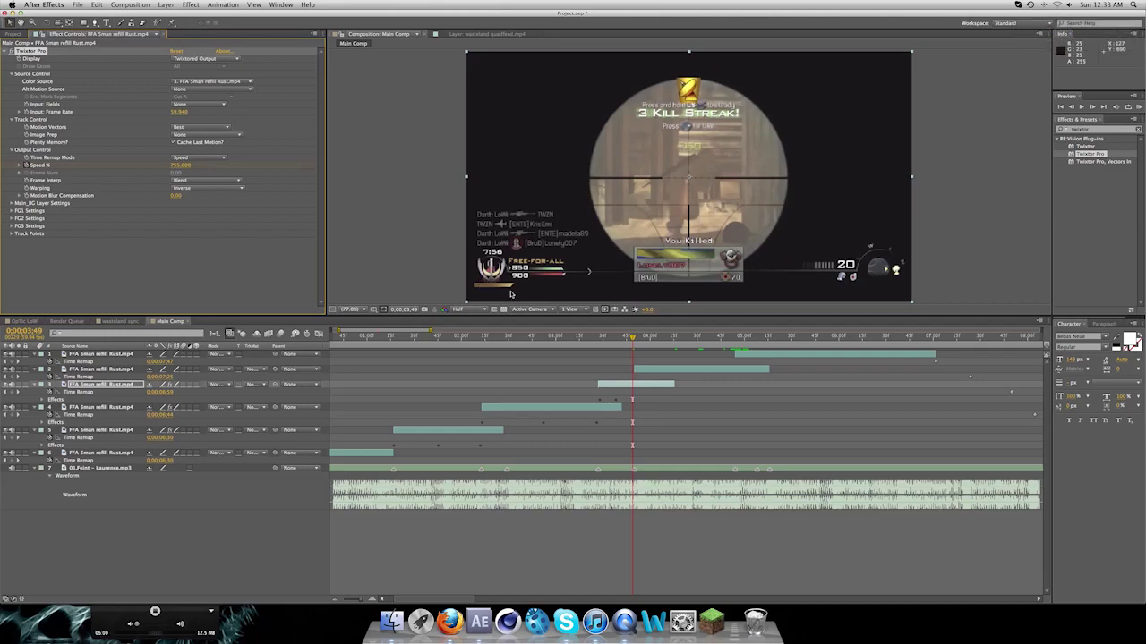
key(Page_Down)
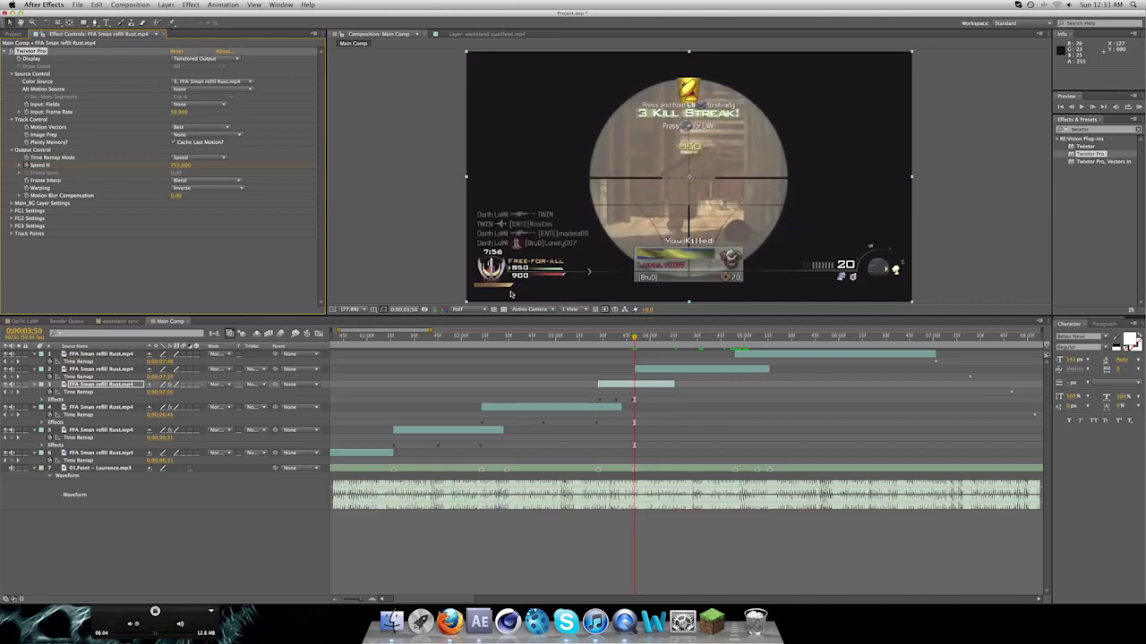
key(Page_Down)
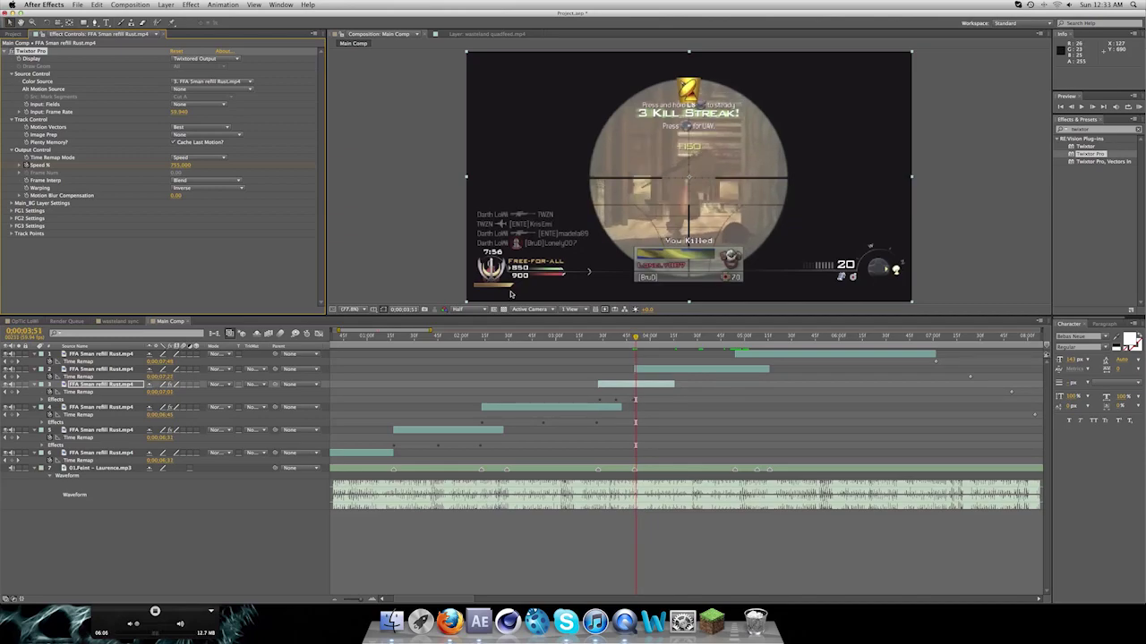
key(Page_Up)
key(Page_Up)
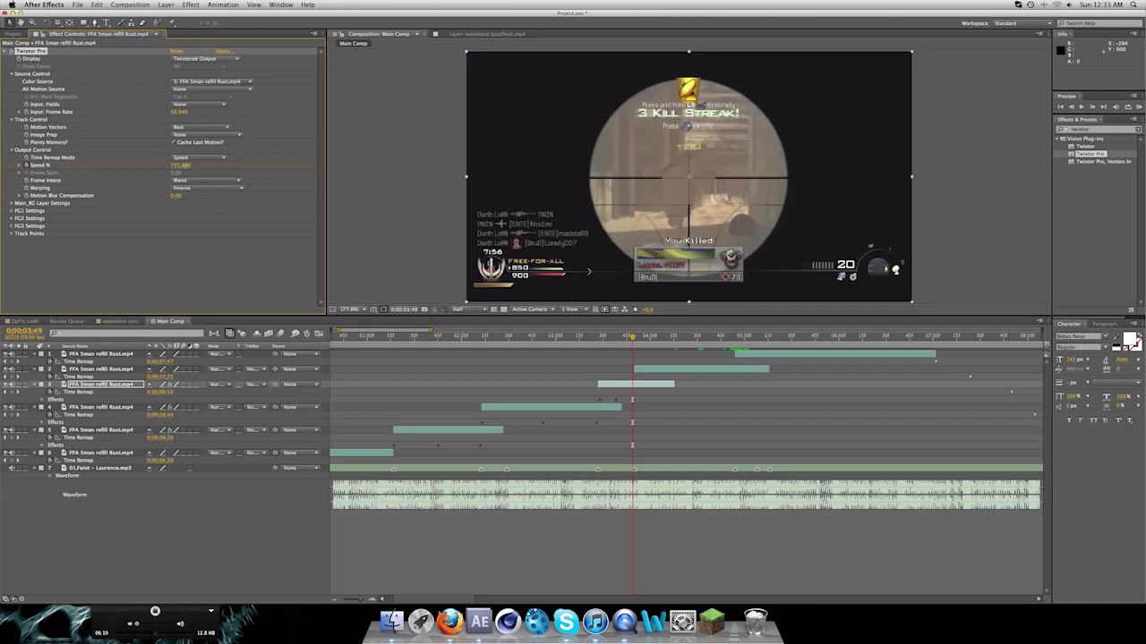
drag(186, 166, 183, 165)
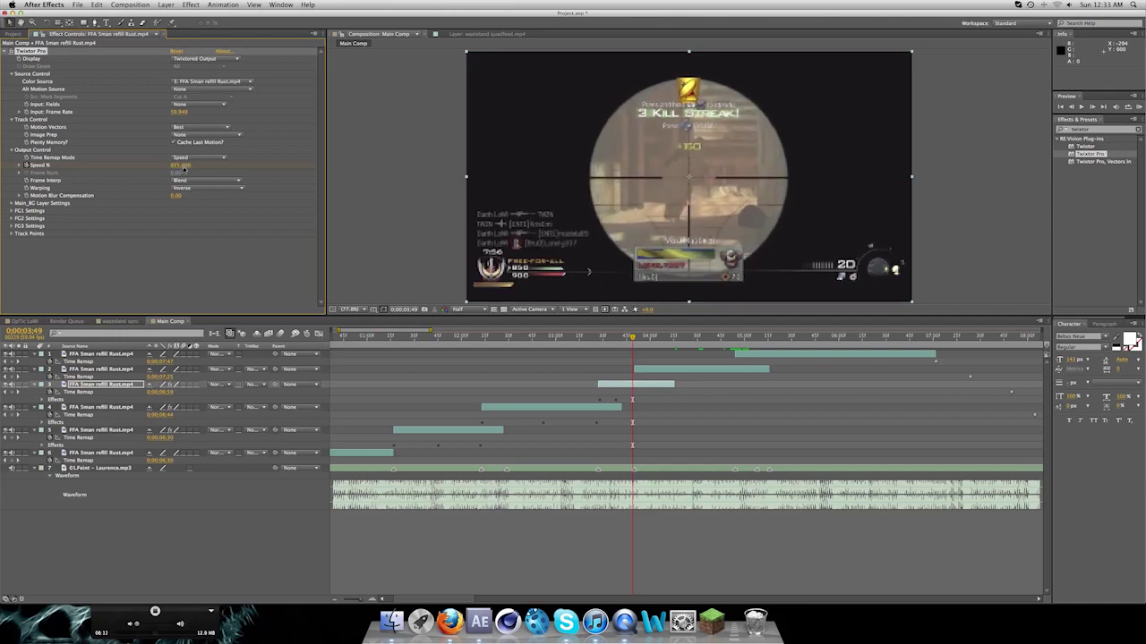
- Examine the frames following the layer 3 clip's speed-up and the next beat point at 0;00;04;54
key(Page_Down)
key(Page_Down)
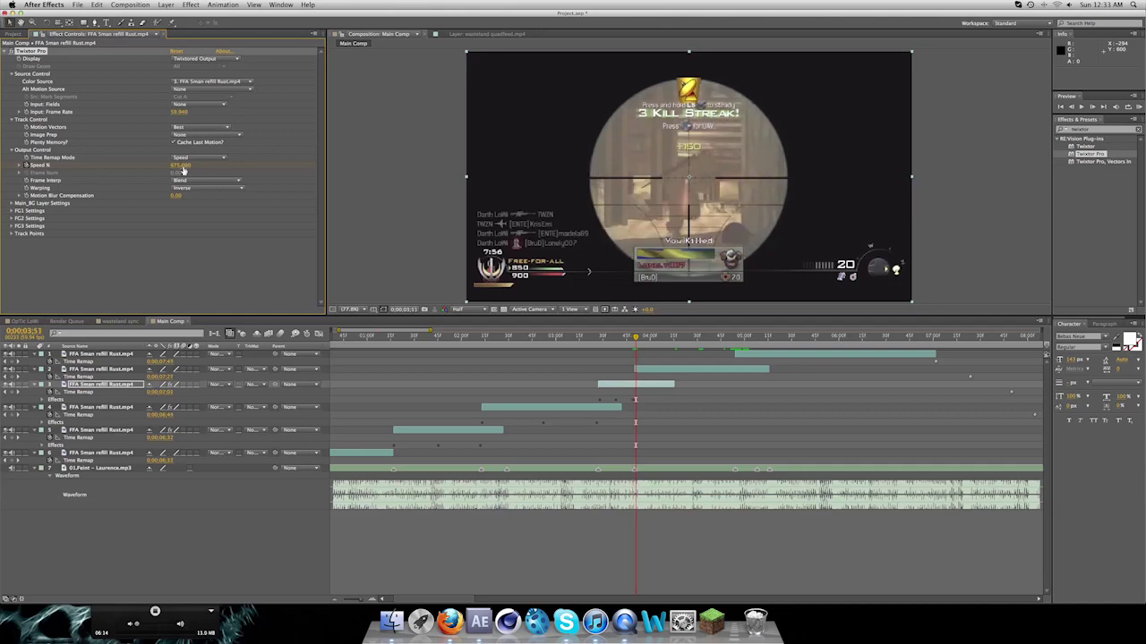
key(Page_Down)
key(Page_Down)
click(733, 336)
key(Page_Down)
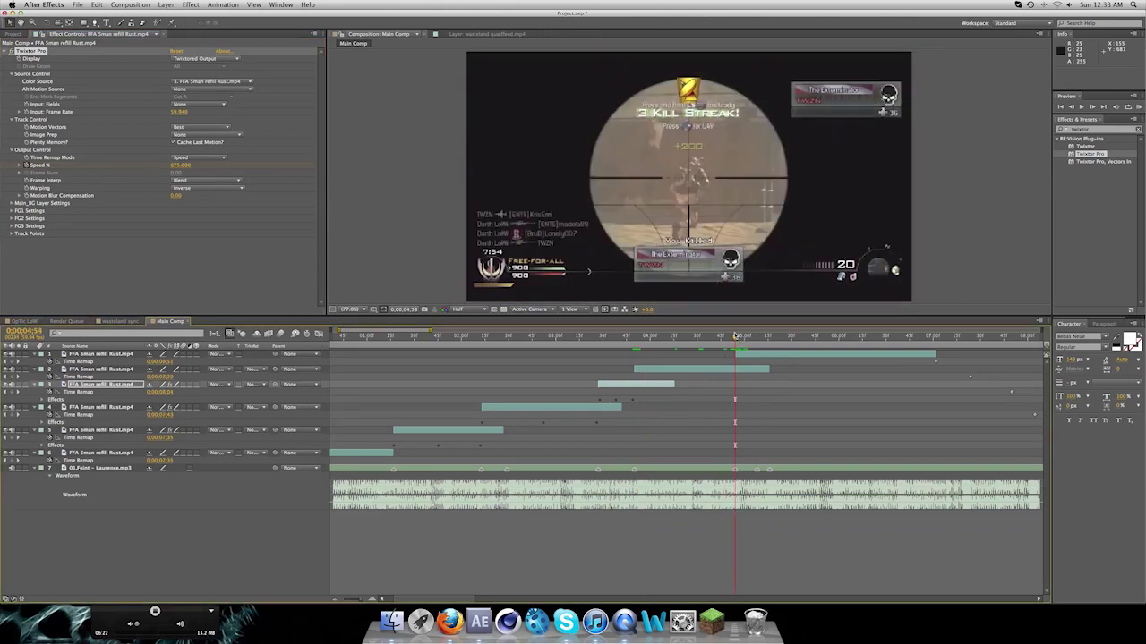
- Apply Twixtor Pro to the layer 2 clip at 0;00;03;50 and set its Input: Frame Rate to 59.940
drag(734, 336, 635, 335)
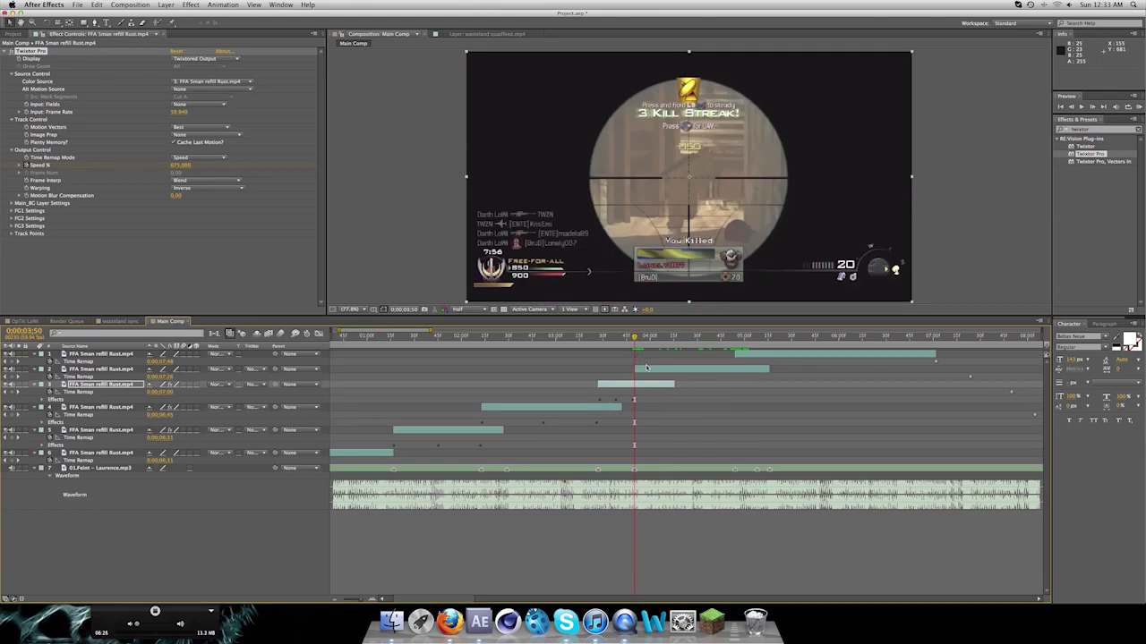
click(646, 367)
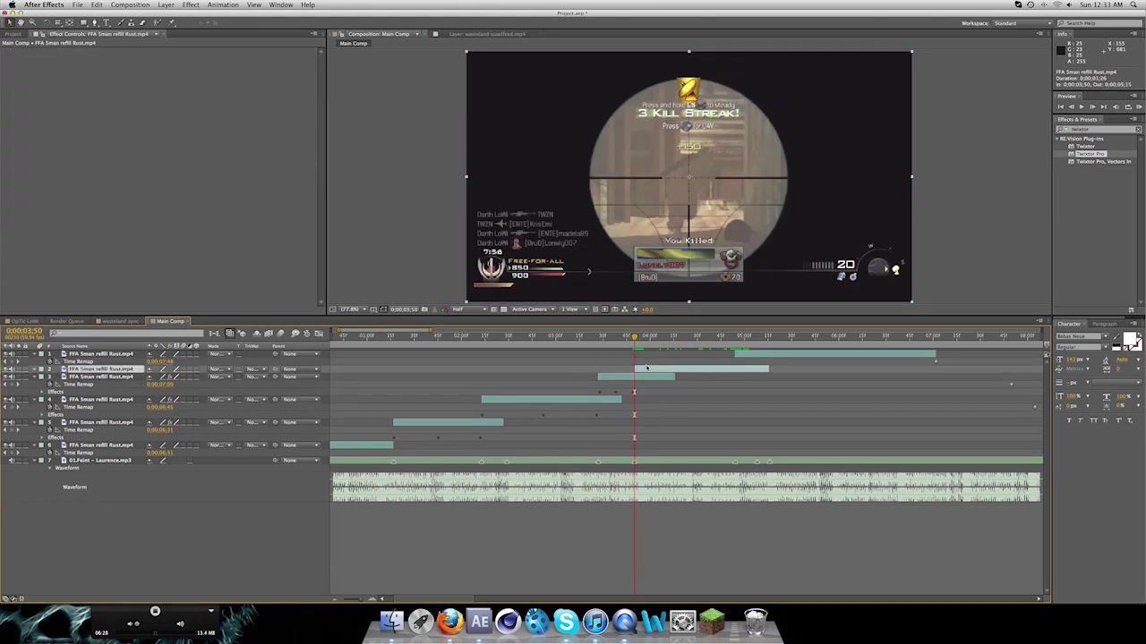
key(u)
drag(1088, 154, 686, 370)
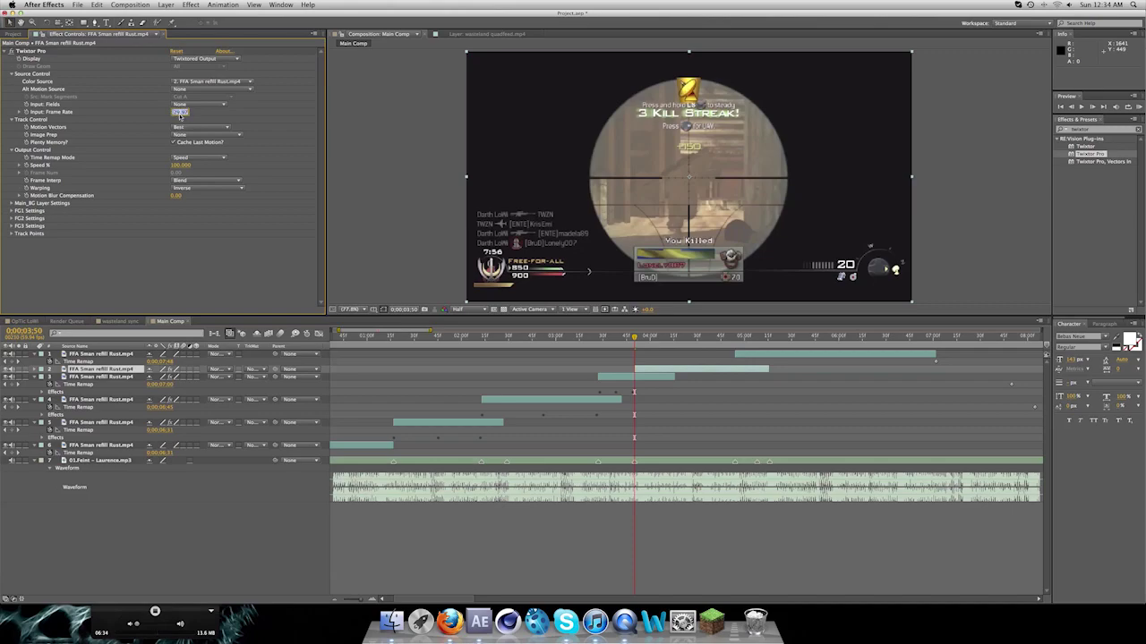
text(2)
key(Return)
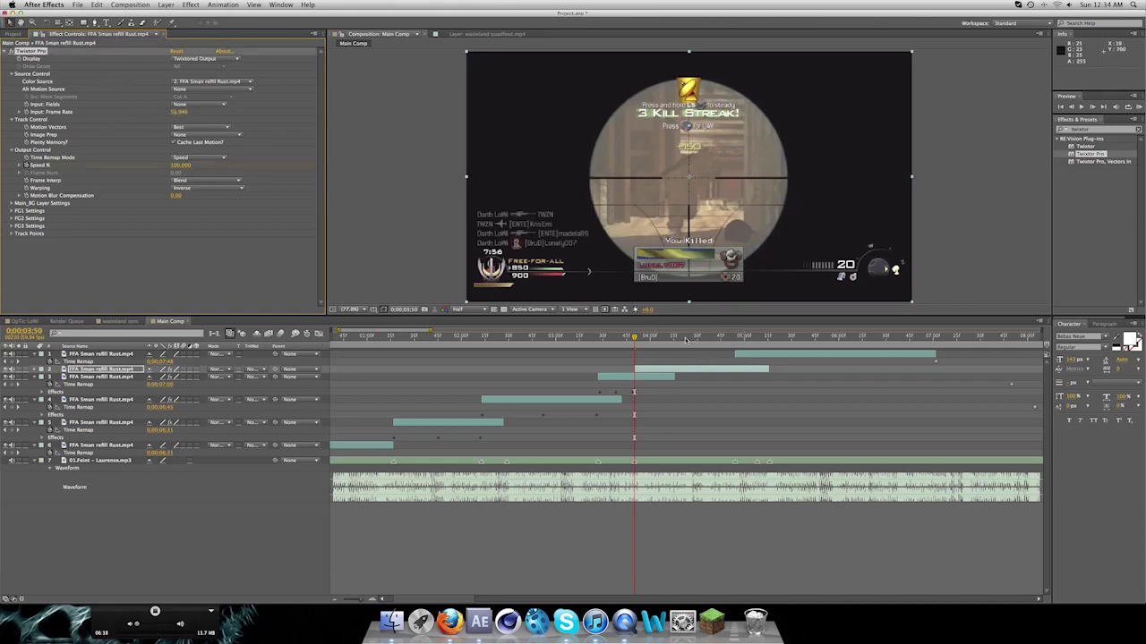
- Set the layer 2 clip's Twixtor Speed % to 5 midway between the beats and raise it well above 100 at 0;00;04;53
click(686, 339)
click(183, 166)
click(735, 337)
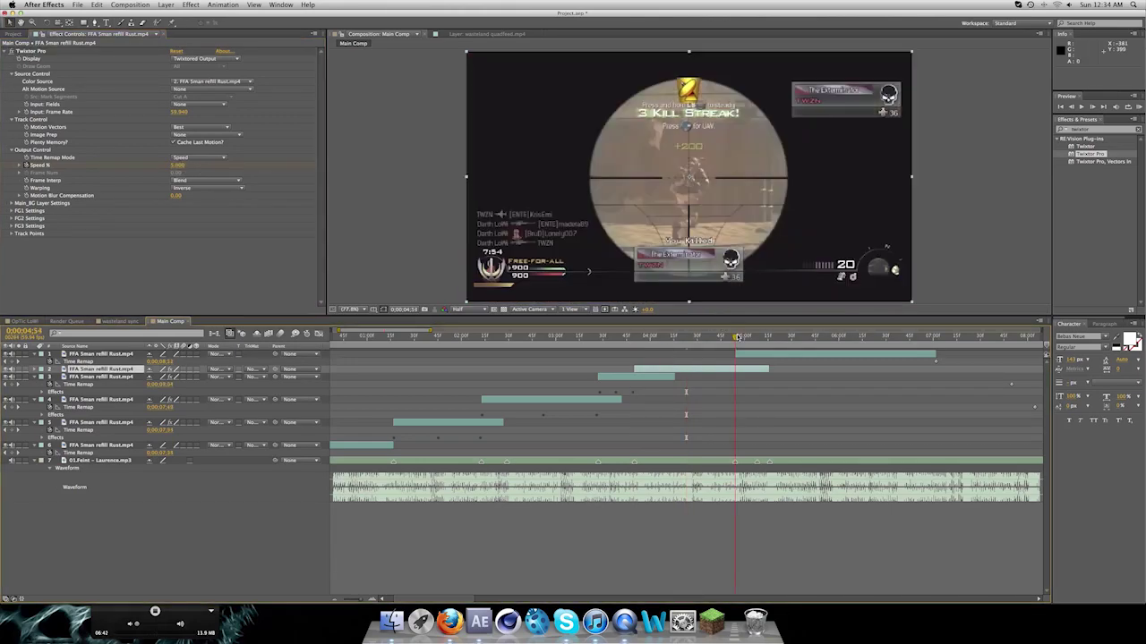
click(733, 337)
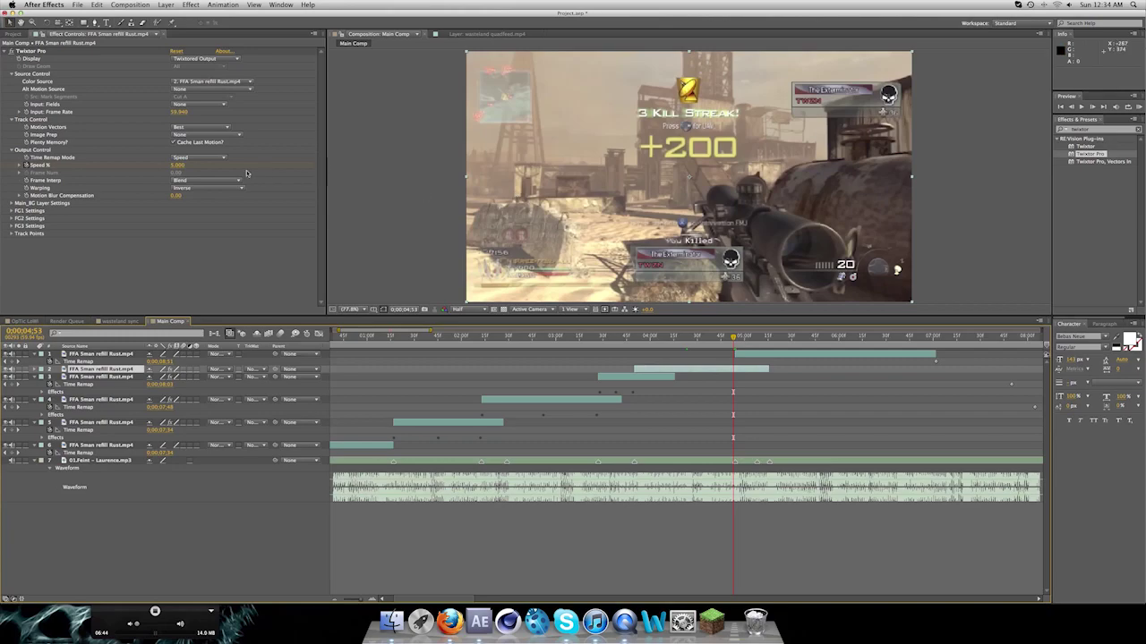
drag(179, 165, 196, 165)
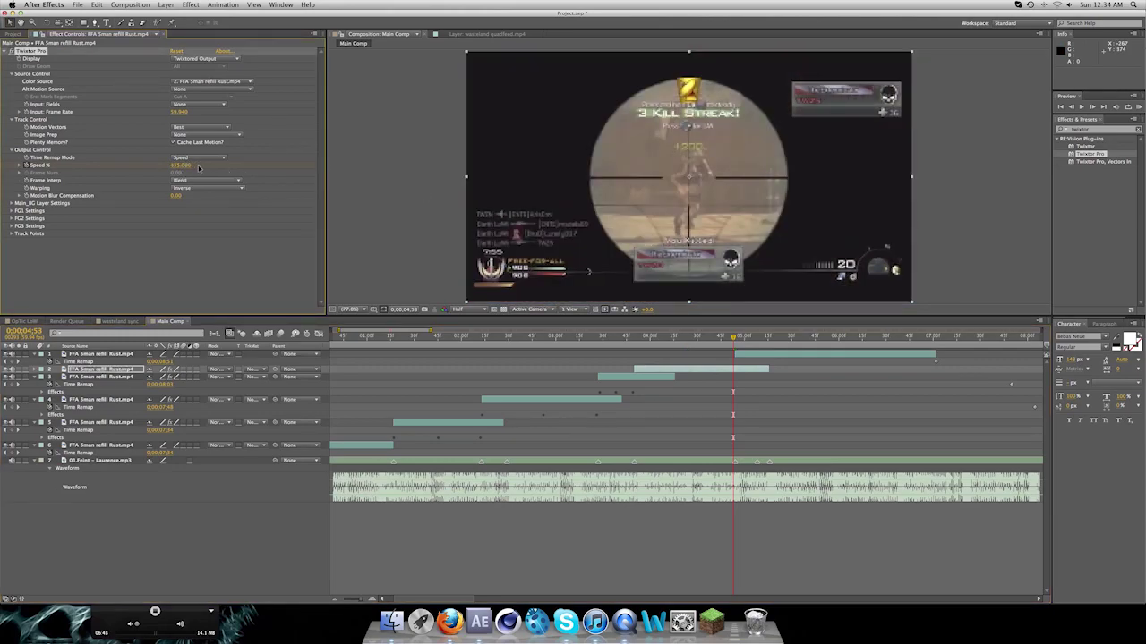
key(Page_Down)
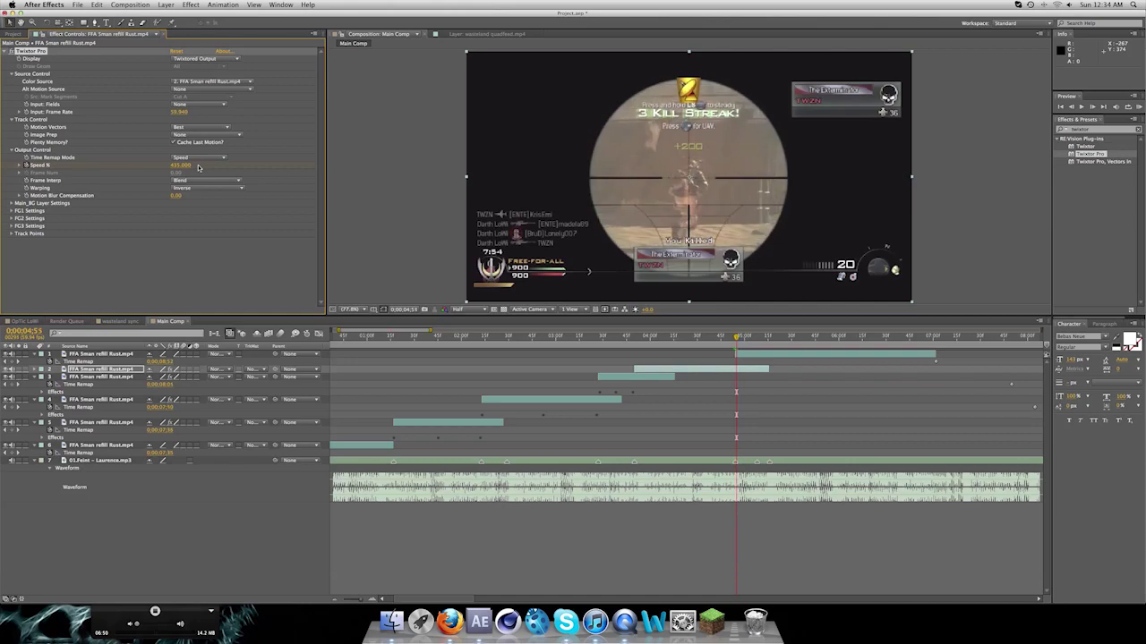
- Add the Barret.mp3 gunshot sound from the project files to Main Comp beneath the song layer
drag(361, 599, 356, 598)
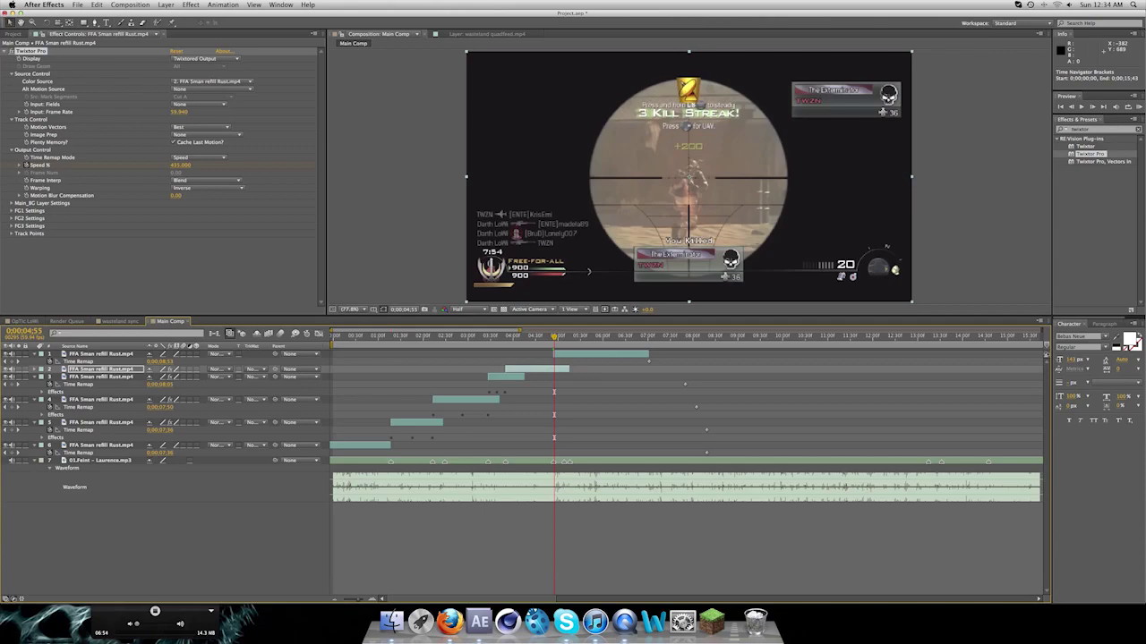
click(13, 33)
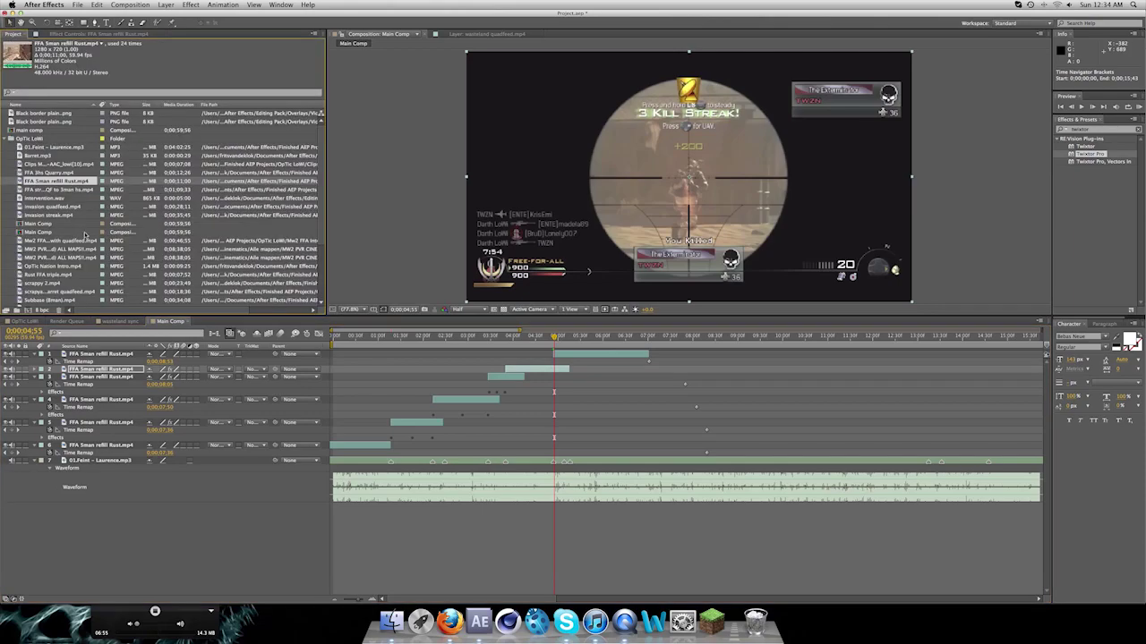
click(87, 355)
shift+click(88, 460)
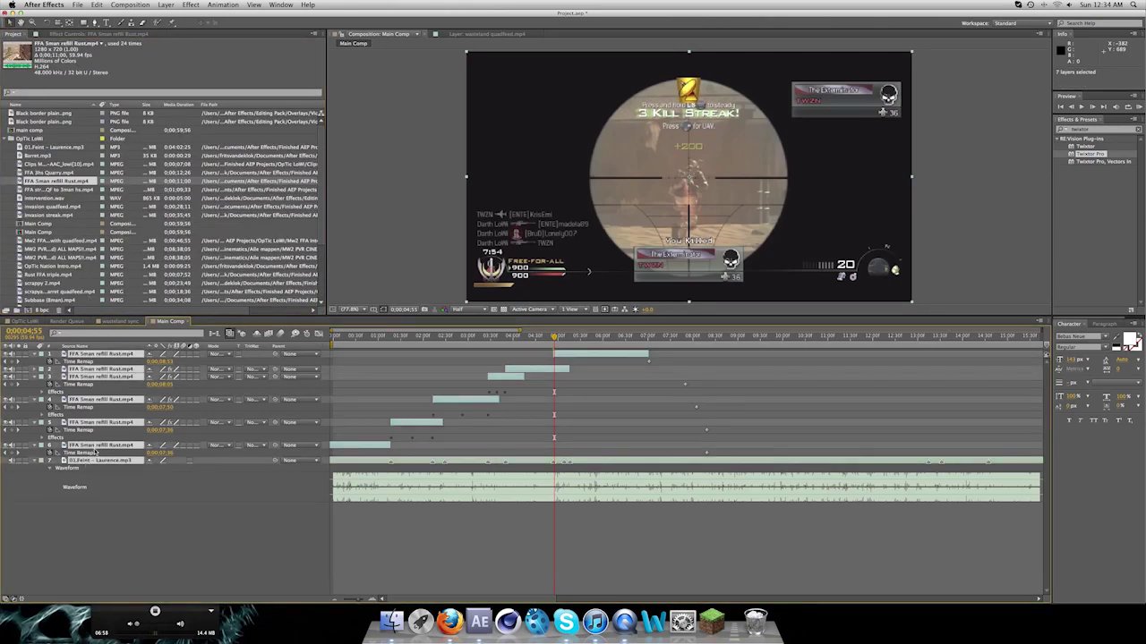
click(115, 500)
click(115, 445)
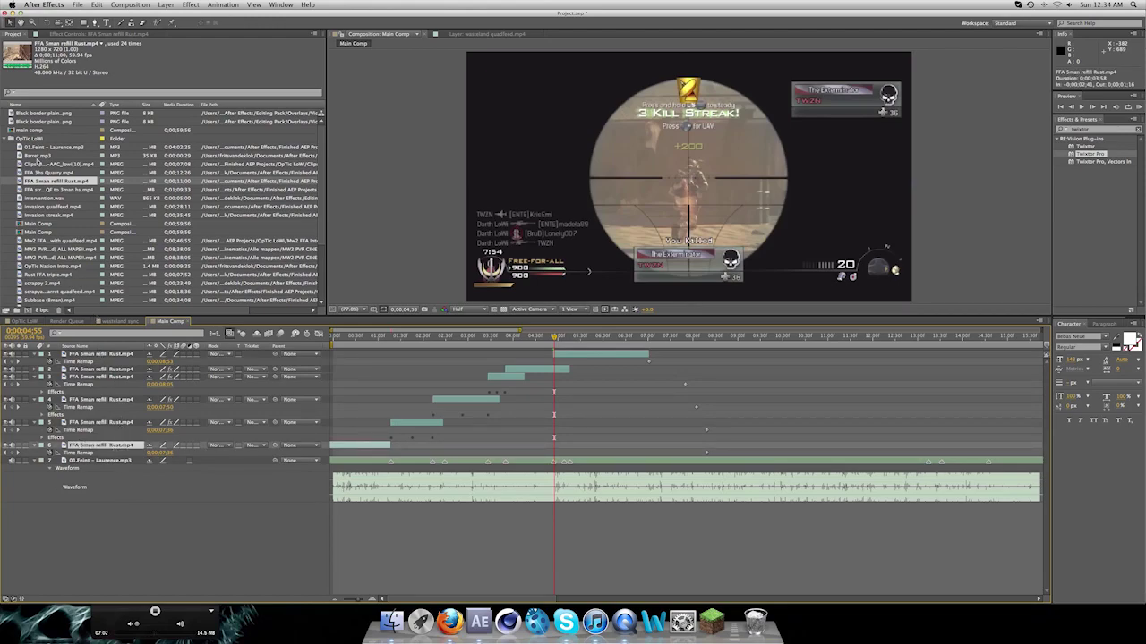
drag(39, 157, 223, 530)
- Raise the Barret.mp3 layer's Audio Levels to +12.00 dB and collapse the property
key(l)
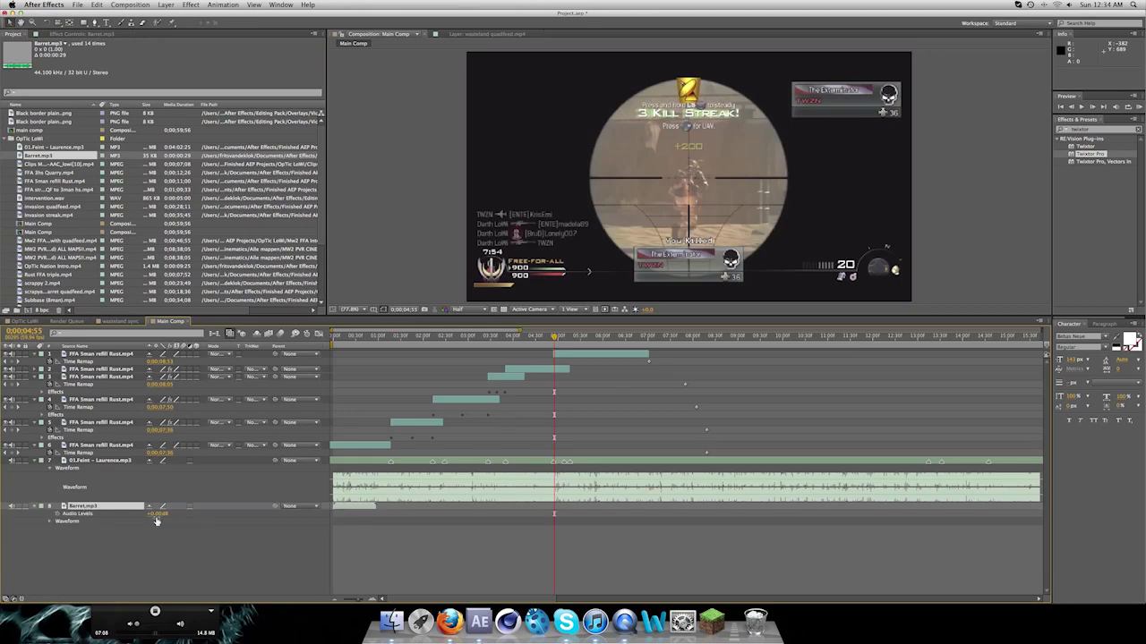
drag(151, 516, 161, 516)
key(Return)
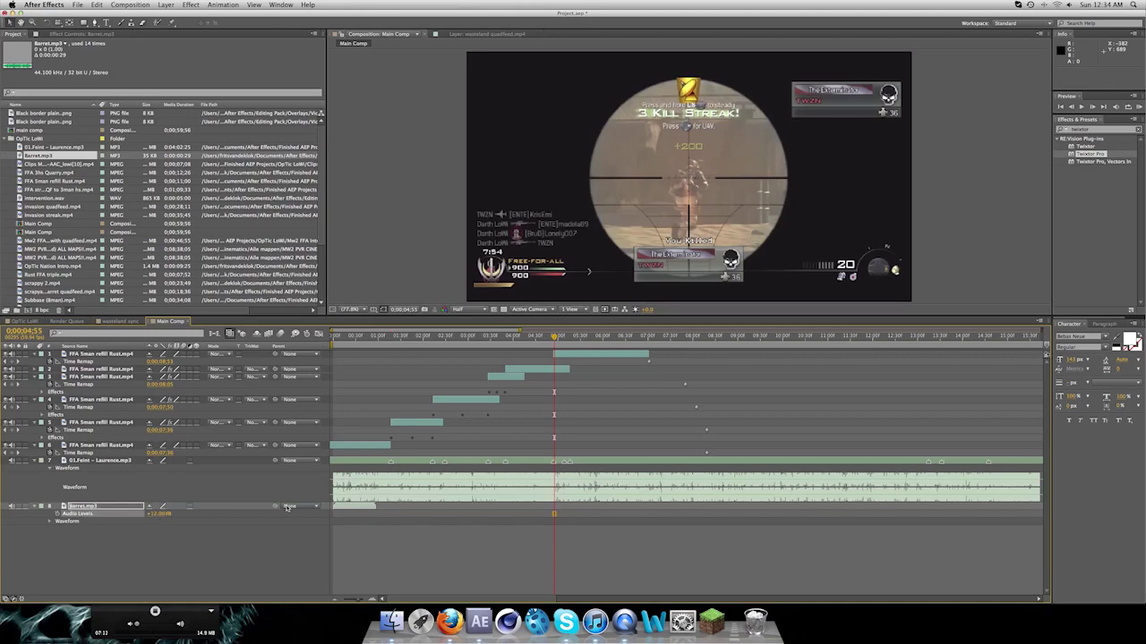
key(l)
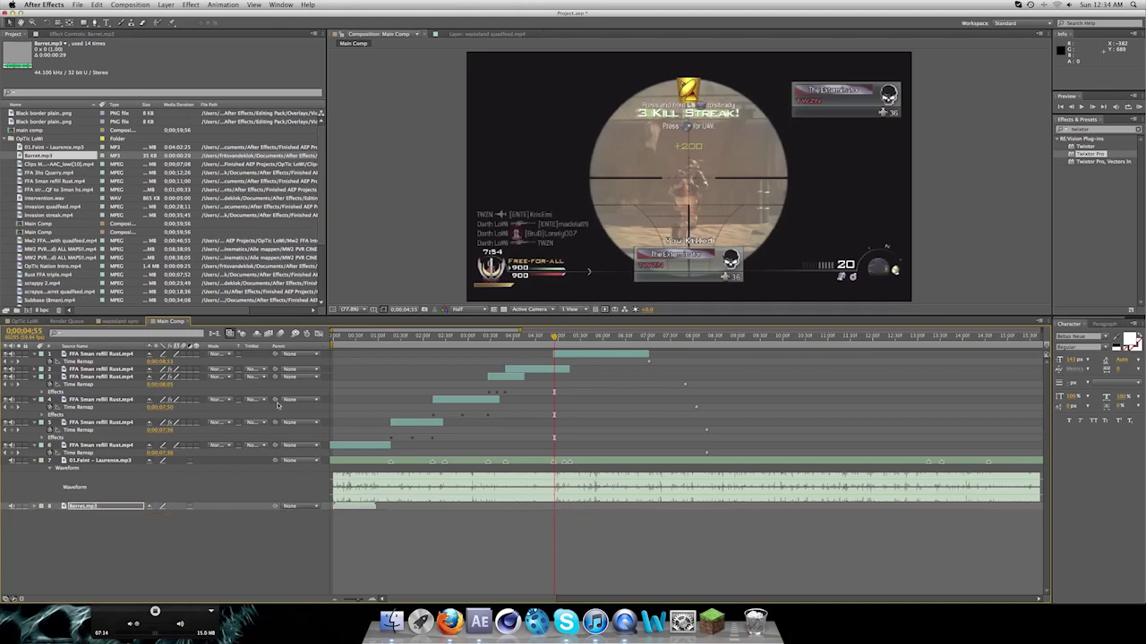
- Align the start of the Barret.mp3 layer with the first kill's beat at 0;00;01;16
mouse_move(385, 339)
mouse_down()
mouse_move(376, 338)
mouse_move(386, 338)
mouse_up()
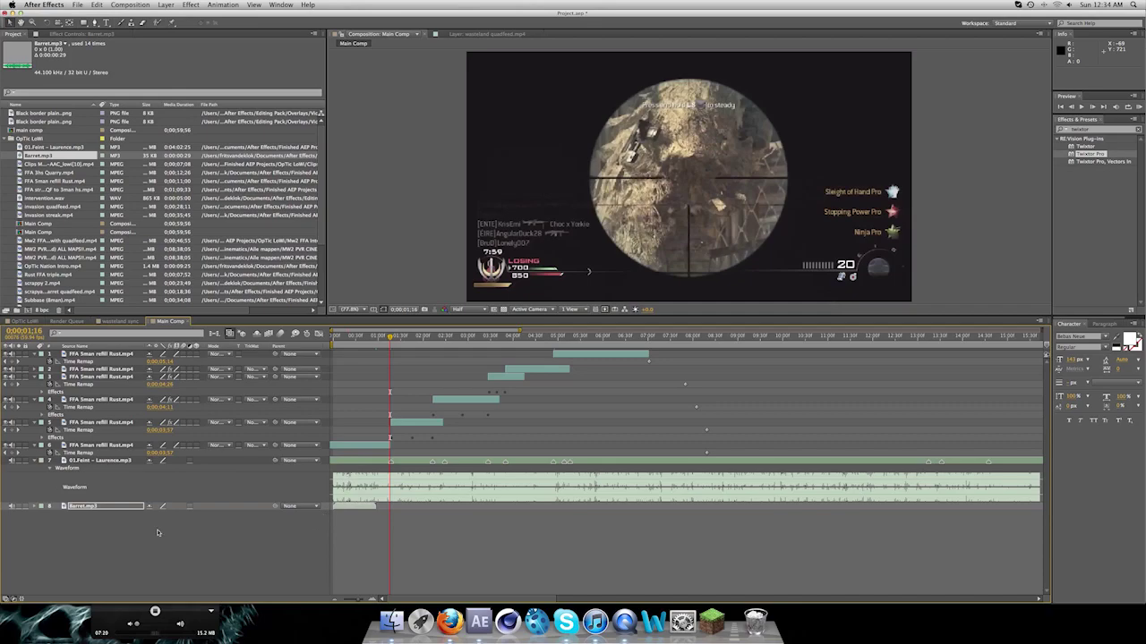
click(87, 507)
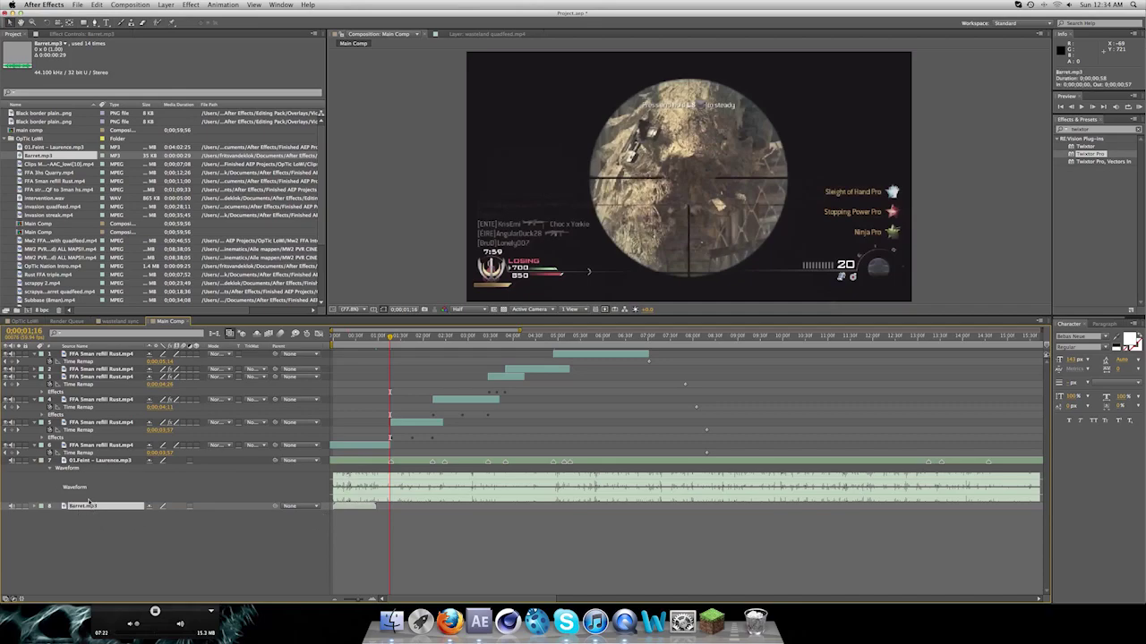
key(bracketleft)
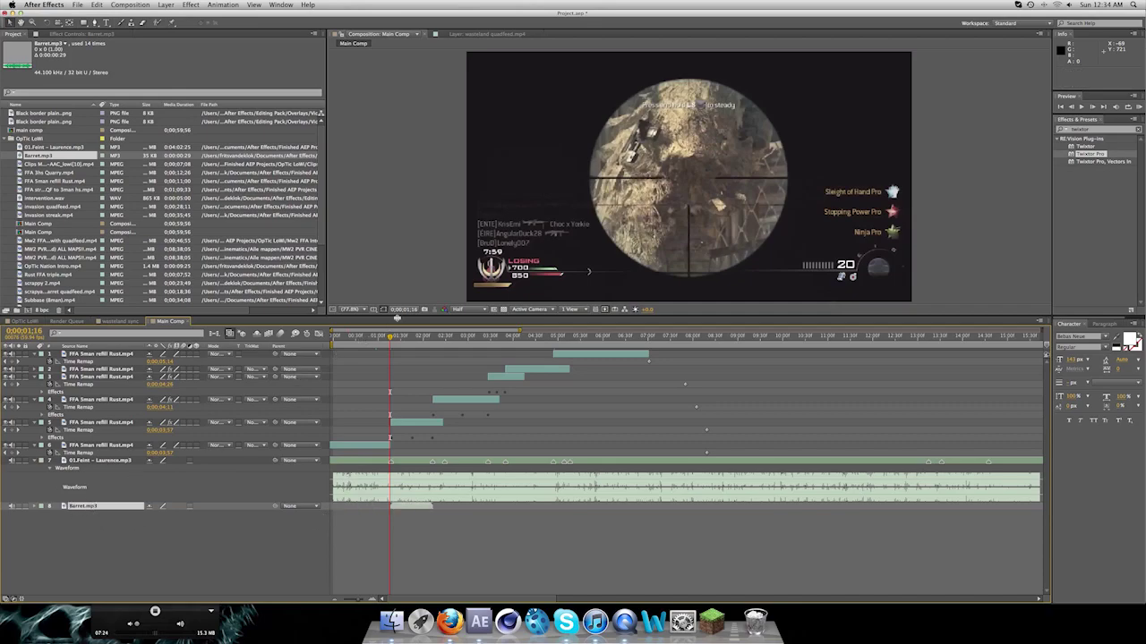
- Duplicate Barret.mp3 for the next two beats, starting the copies at 0;00;02;13 and at the layer 3 clip's start
click(433, 337)
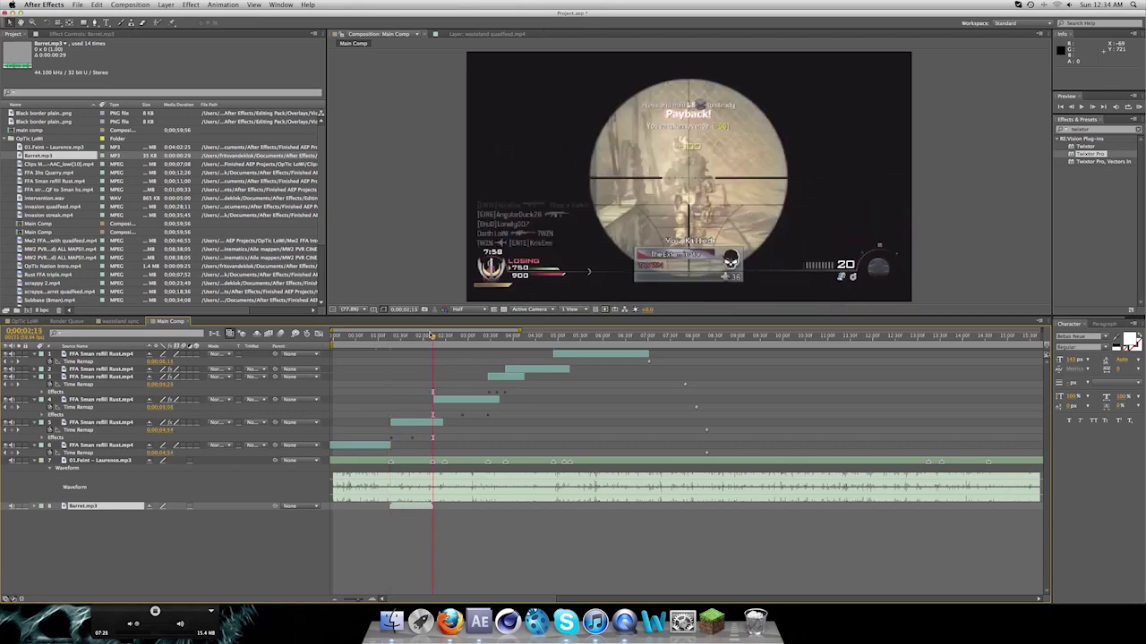
key(super+d)
key(bracketleft)
key(super+d)
click(488, 336)
key(bracketleft)
- Add two more Barret.mp3 copies that start on the beats at 0;00;03;50 and 0;00;04;54
key(super+d)
click(506, 337)
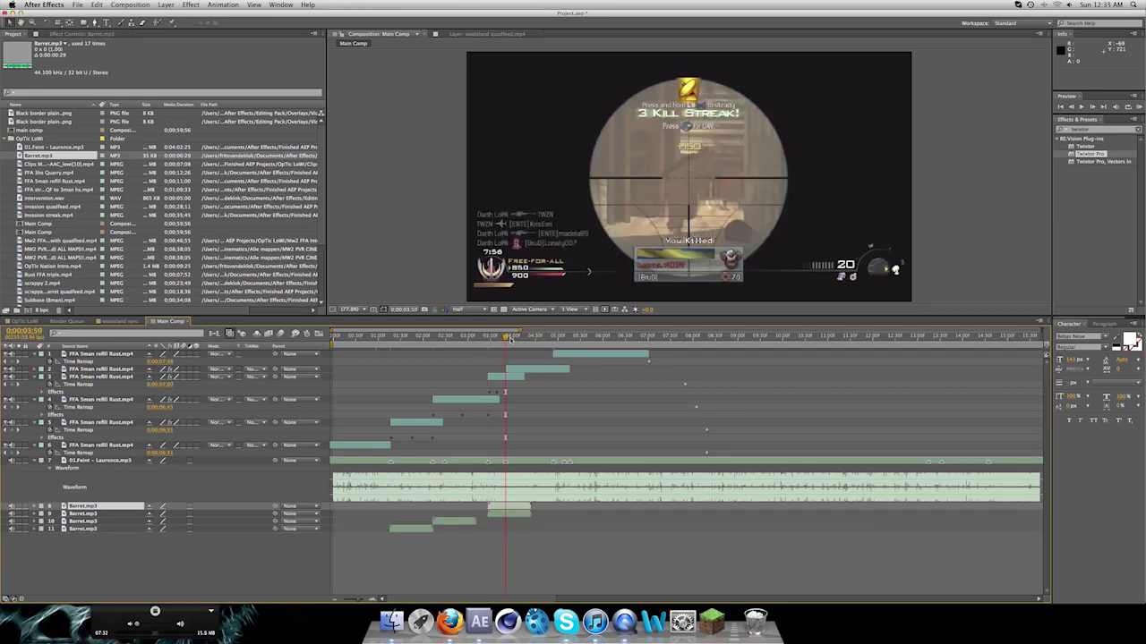
key(bracketleft)
key(super+d)
click(553, 336)
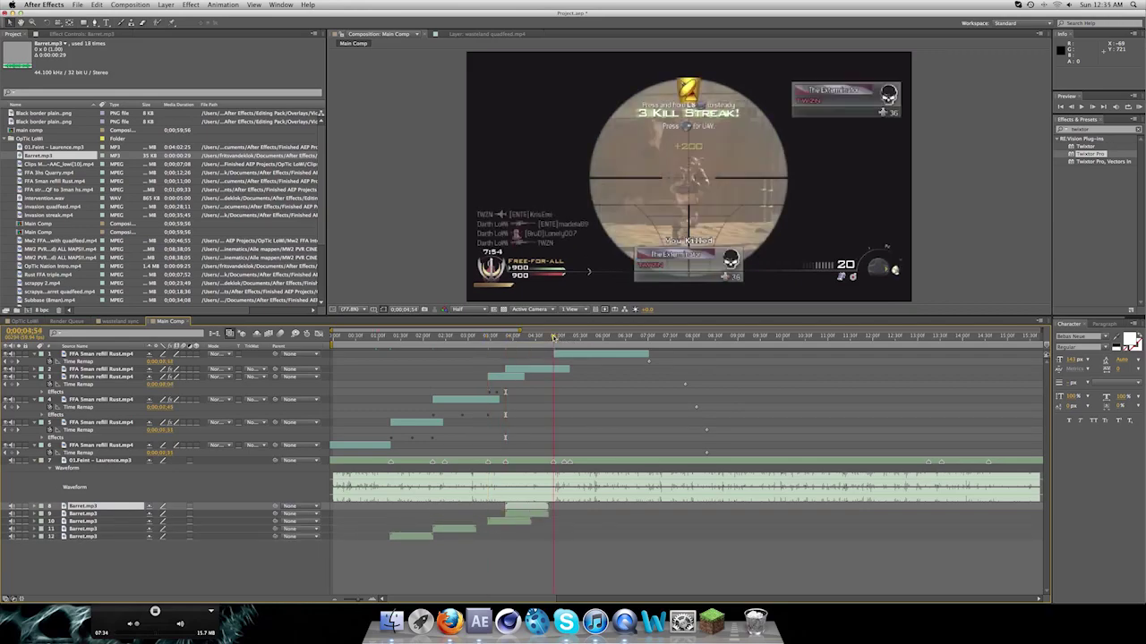
key(bracketleft)
- Shorten the work area to end at about 0;00;07;05, just after the last clip, and start a RAM preview
drag(553, 337, 498, 336)
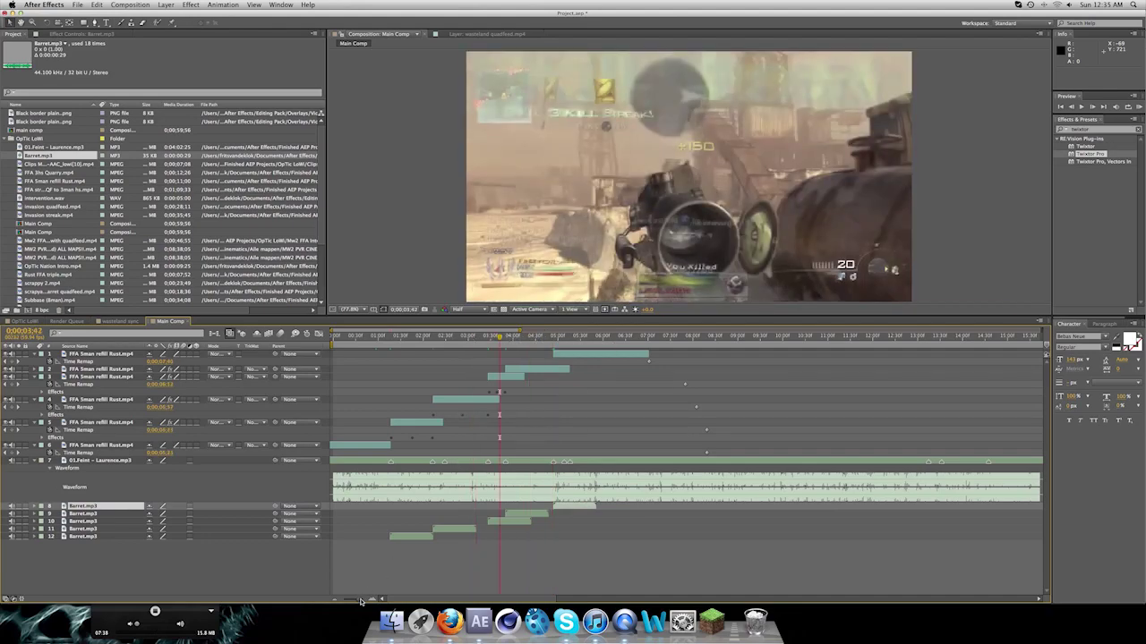
drag(355, 603, 332, 603)
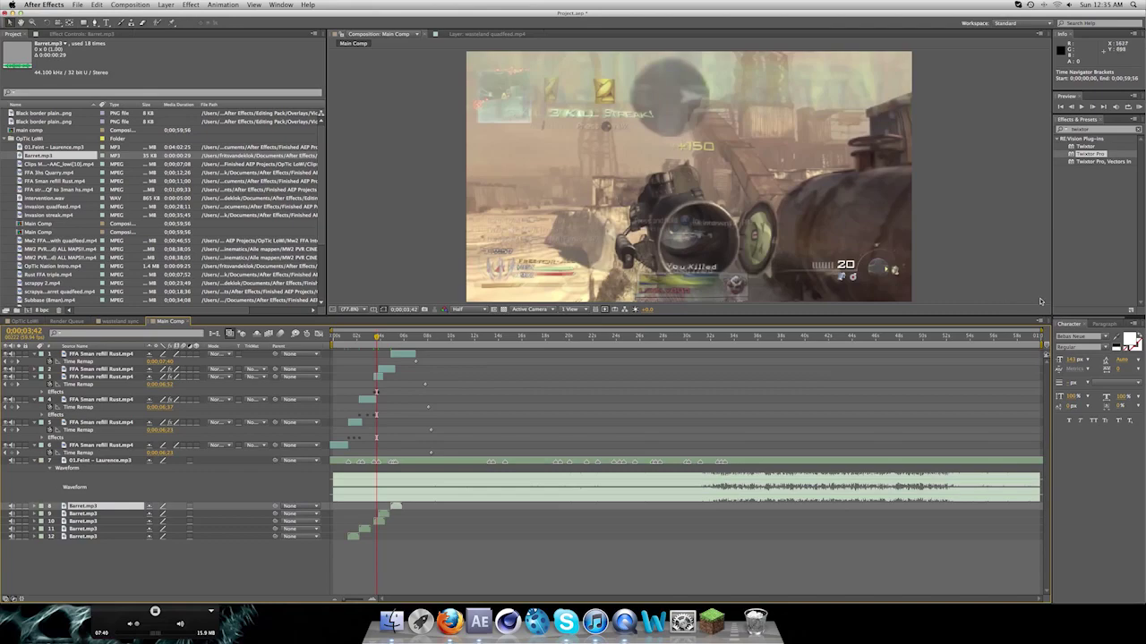
drag(1041, 340, 417, 340)
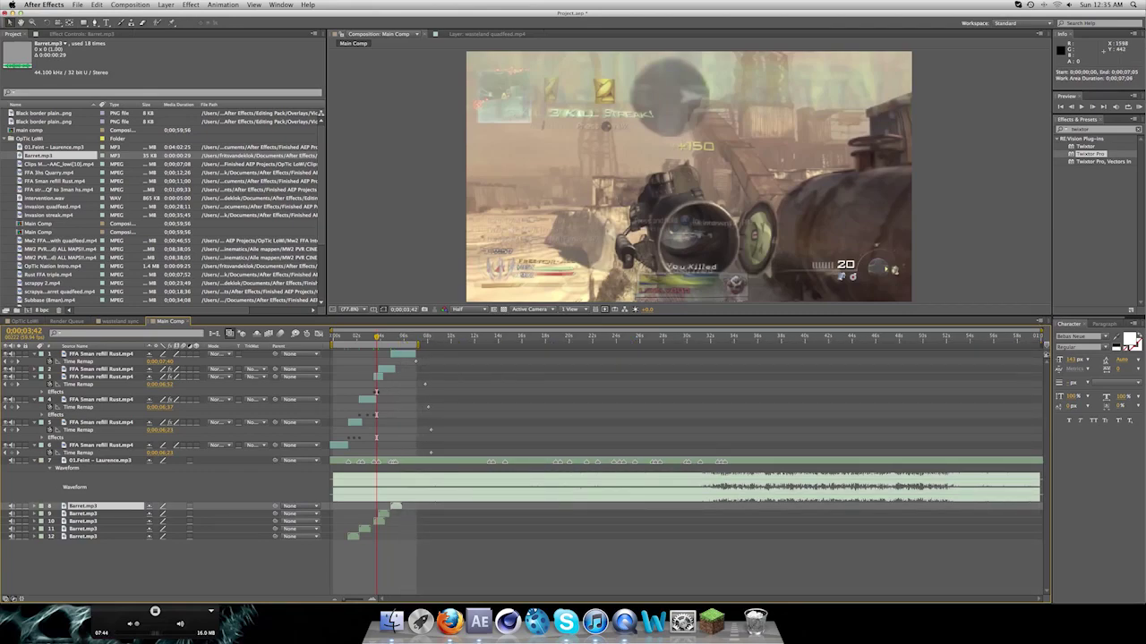
click(1138, 107)
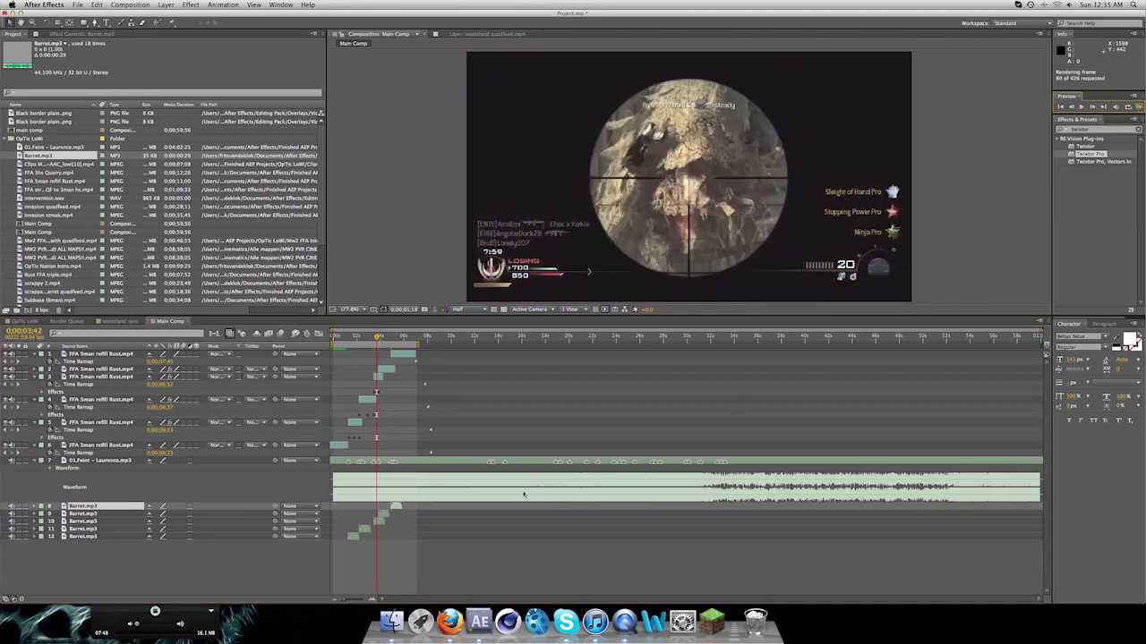
- Switch to Firefox and look through the latest tweets and the YouTube home page
click(465, 612)
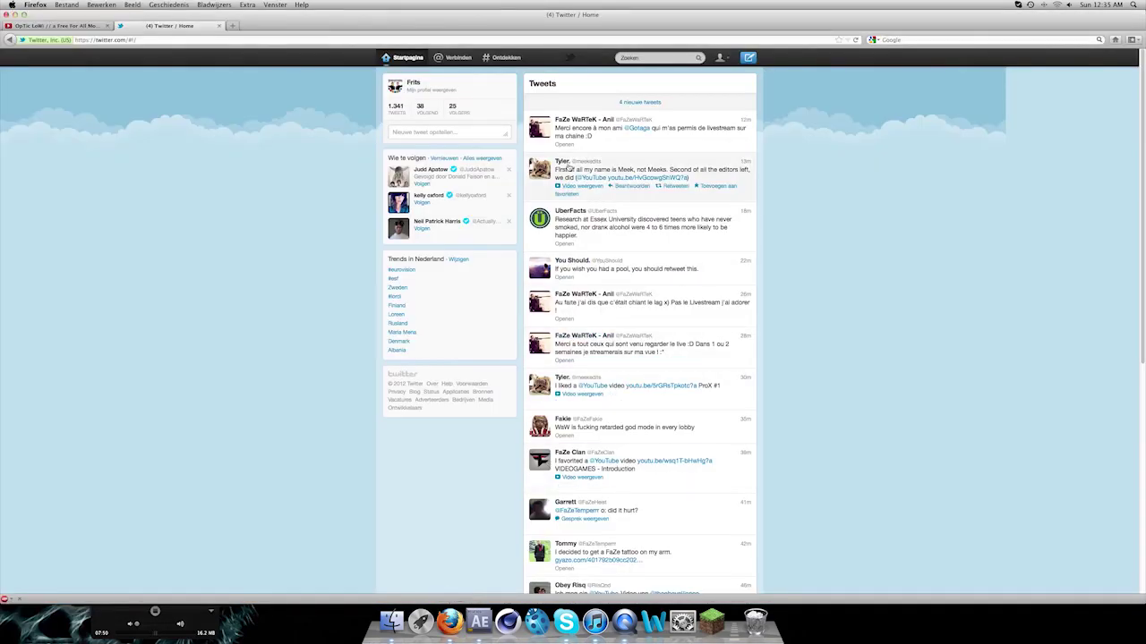
click(598, 99)
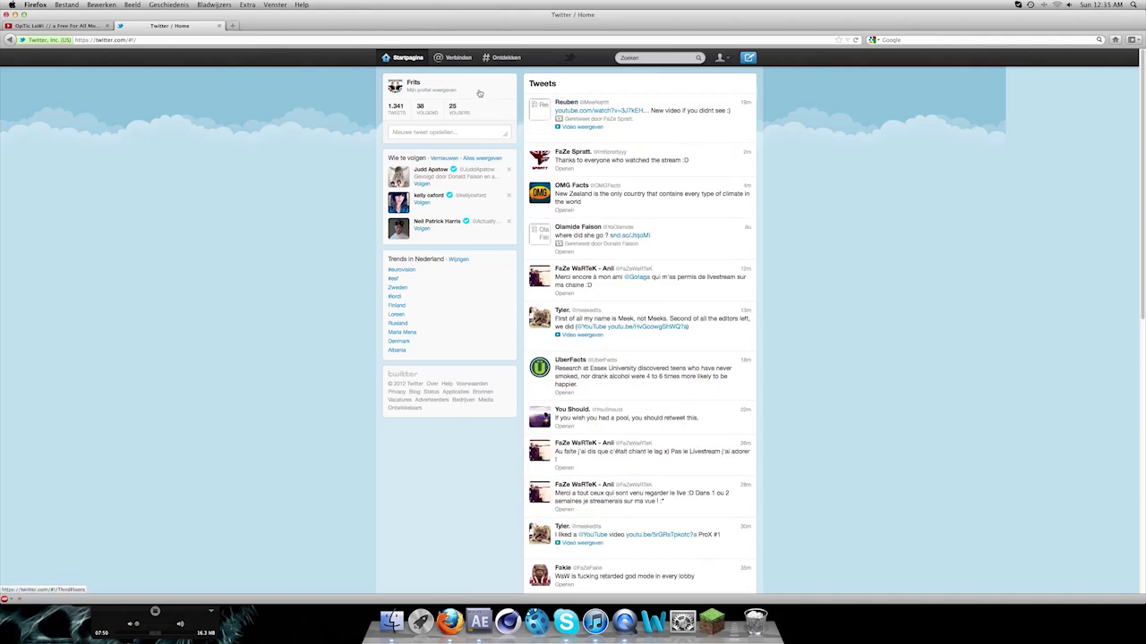
click(410, 89)
click(400, 58)
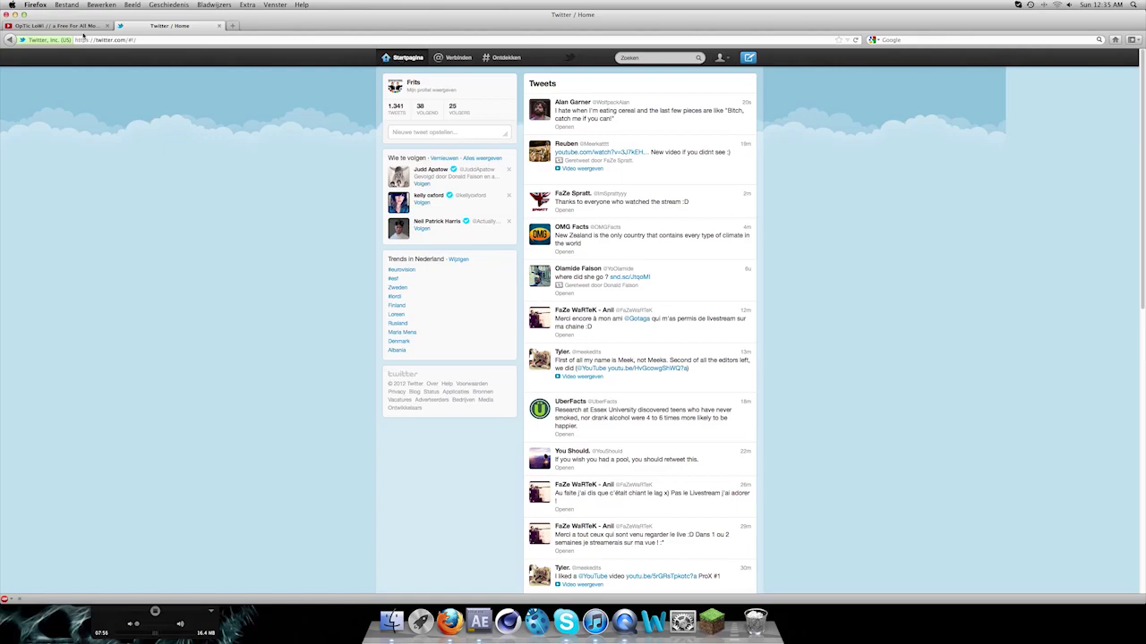
click(51, 27)
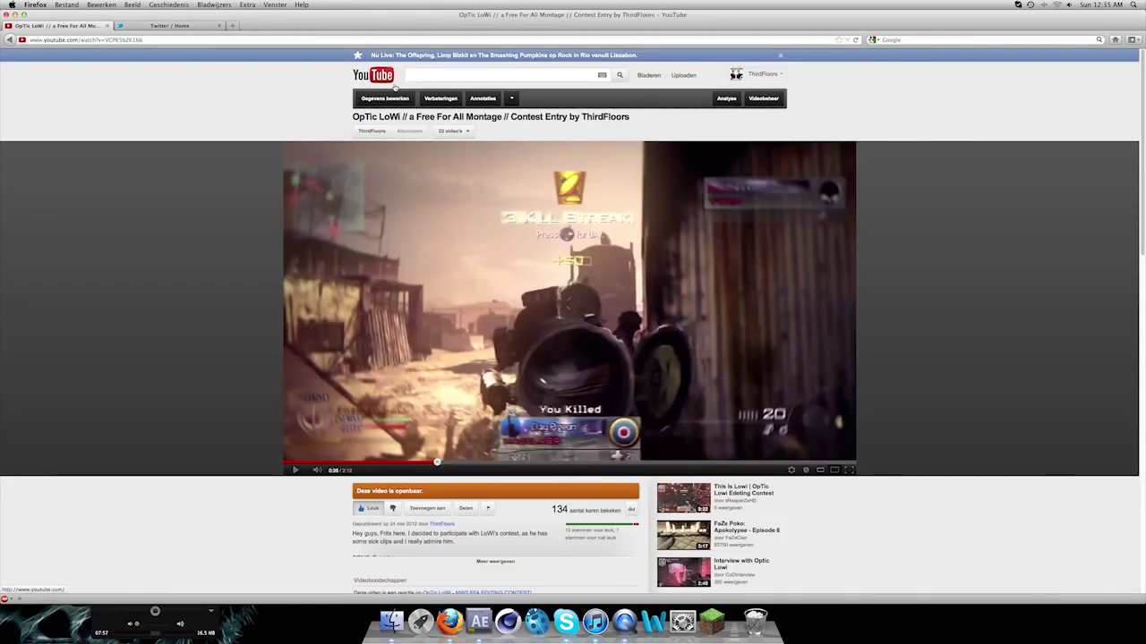
click(365, 75)
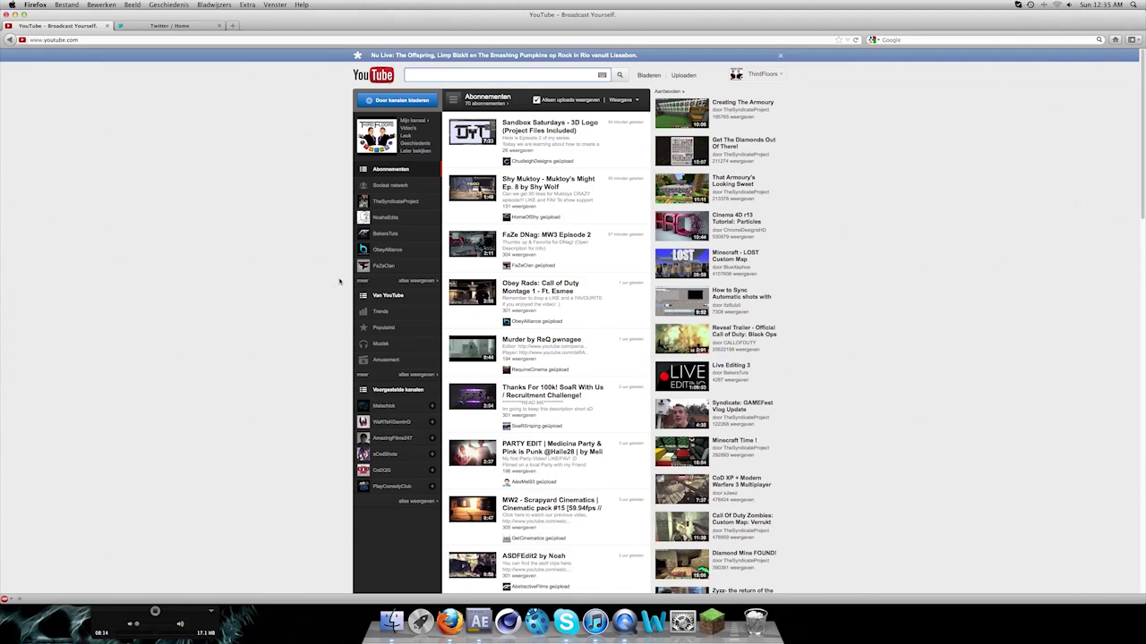
- Return to After Effects, lower the composition's preview resolution to Quarter, and RAM preview the work area again
click(479, 622)
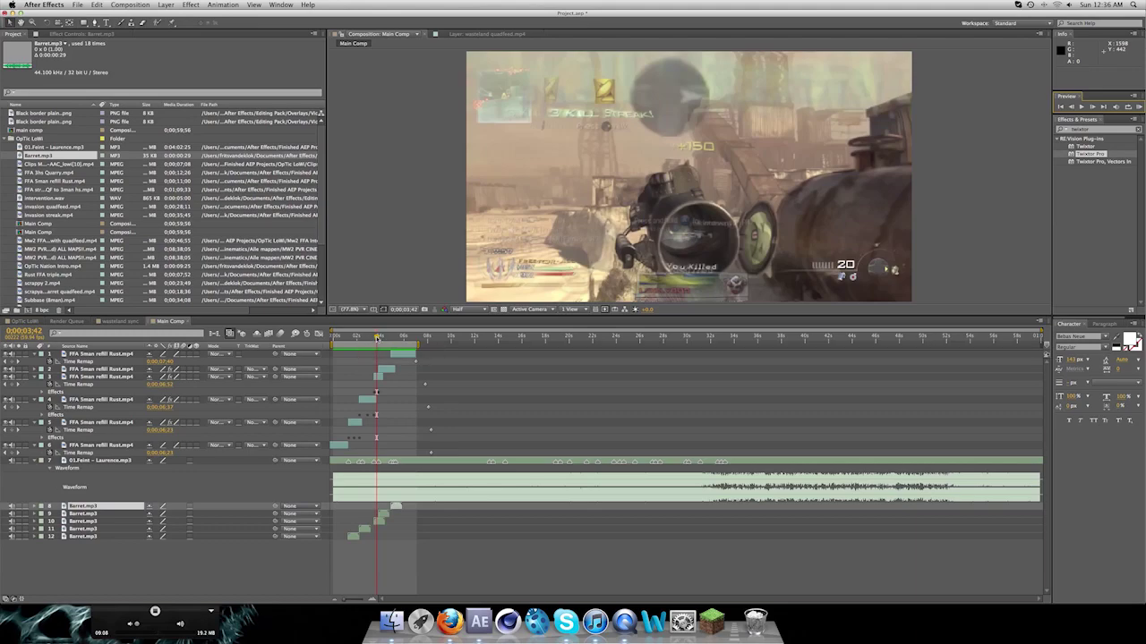
click(354, 338)
click(457, 308)
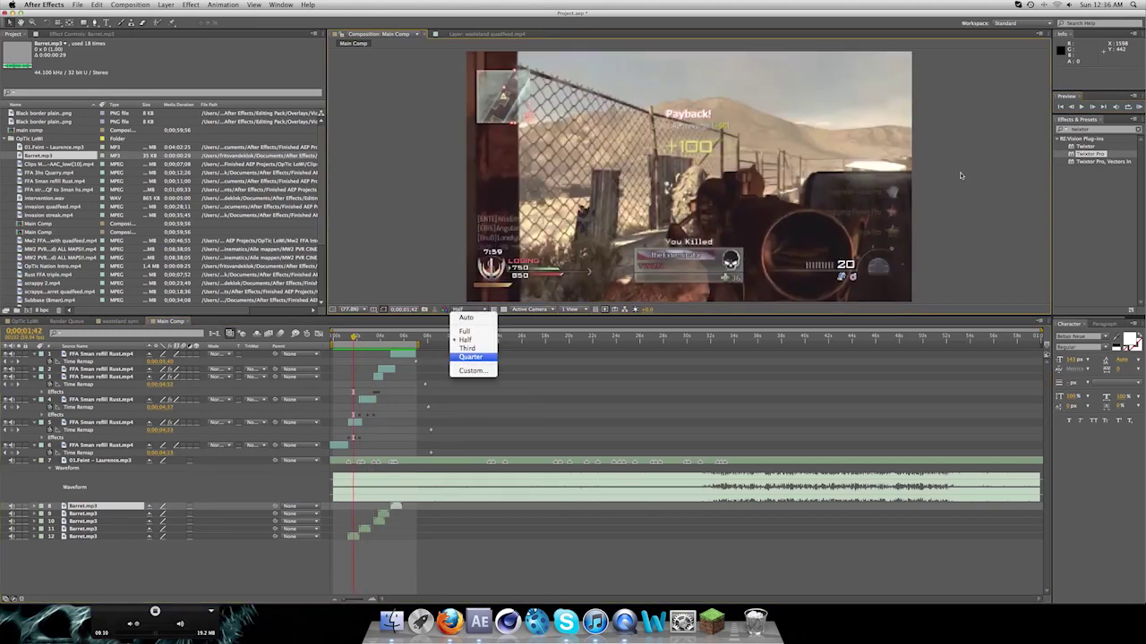
click(465, 358)
click(1139, 106)
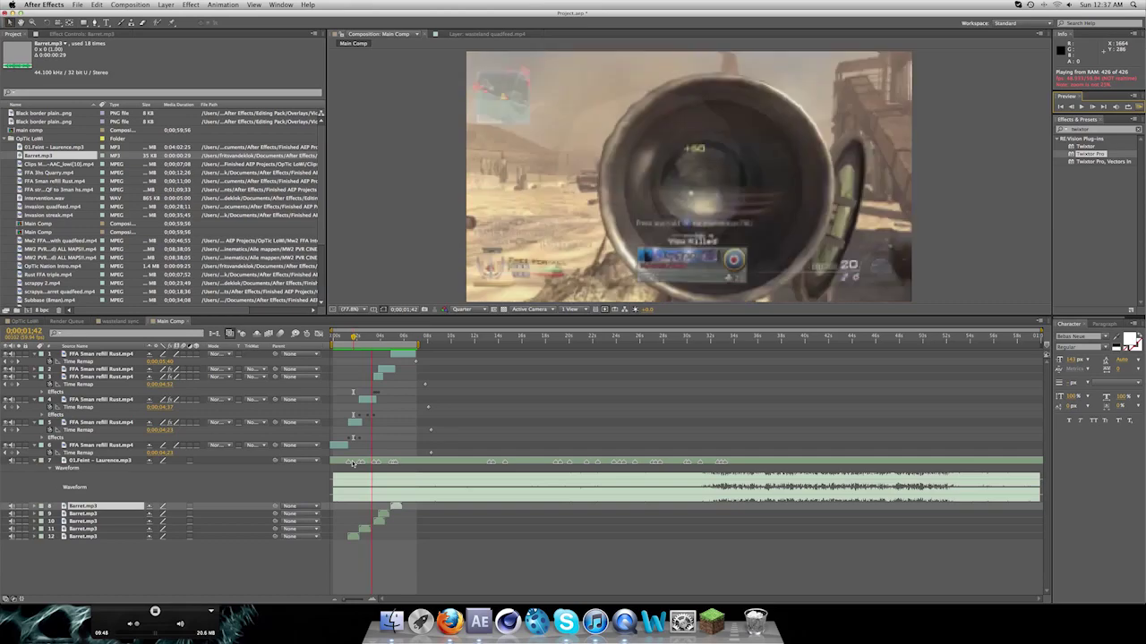
- Stop the RAM preview and move the current time to 0;00;02;58 to check the clip there
key(space)
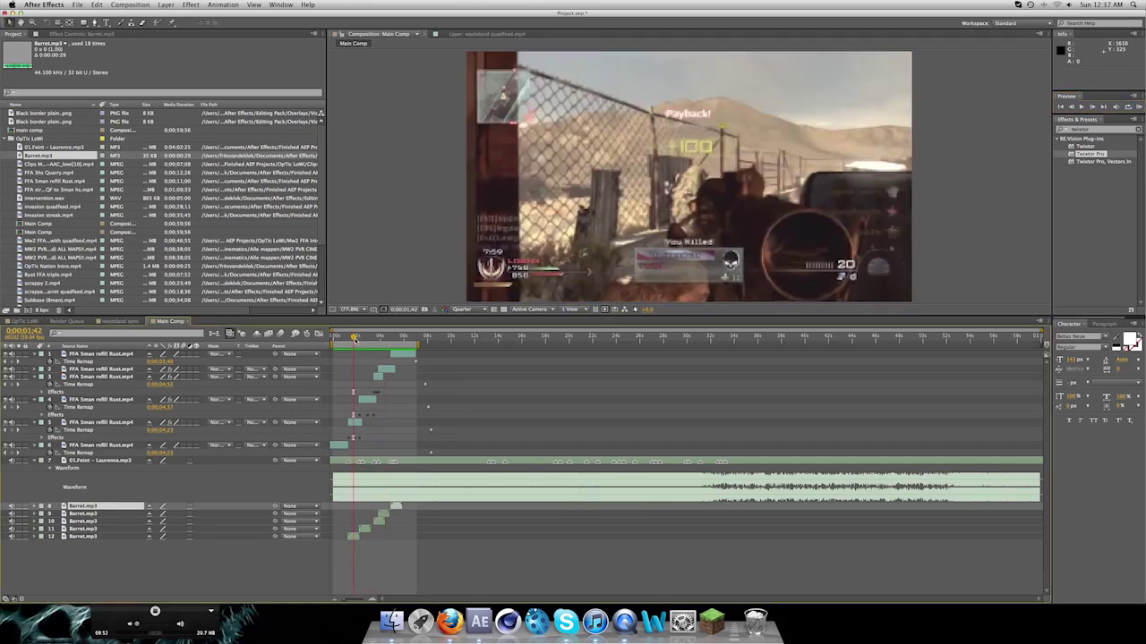
drag(356, 338, 369, 337)
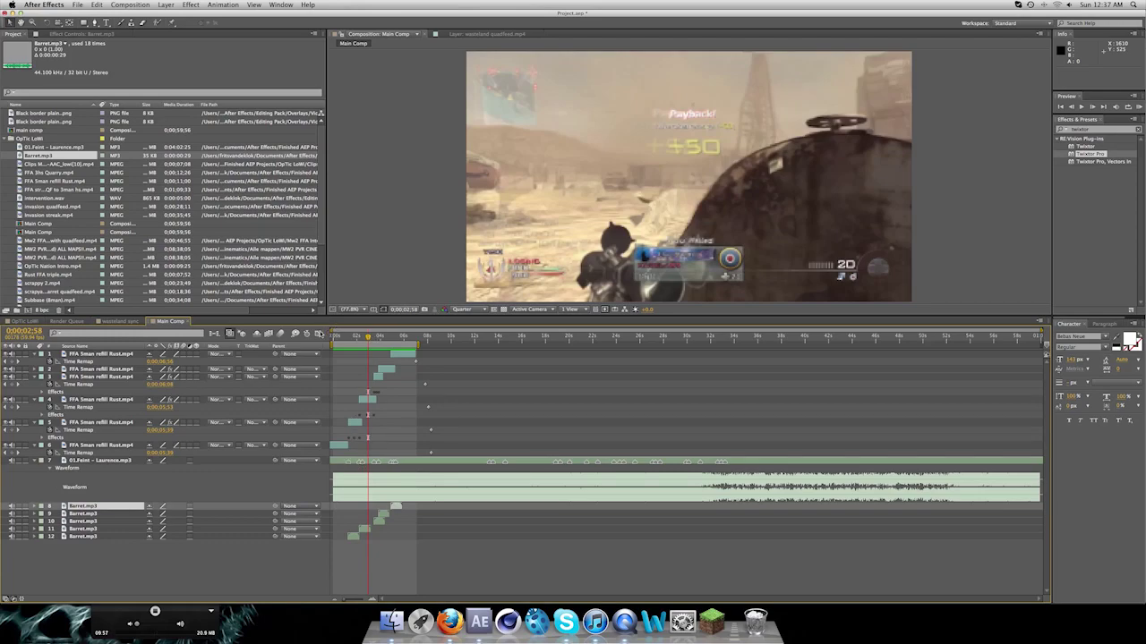
- Switch to Firefox and view the channel's list of uploaded videos on YouTube
click(450, 621)
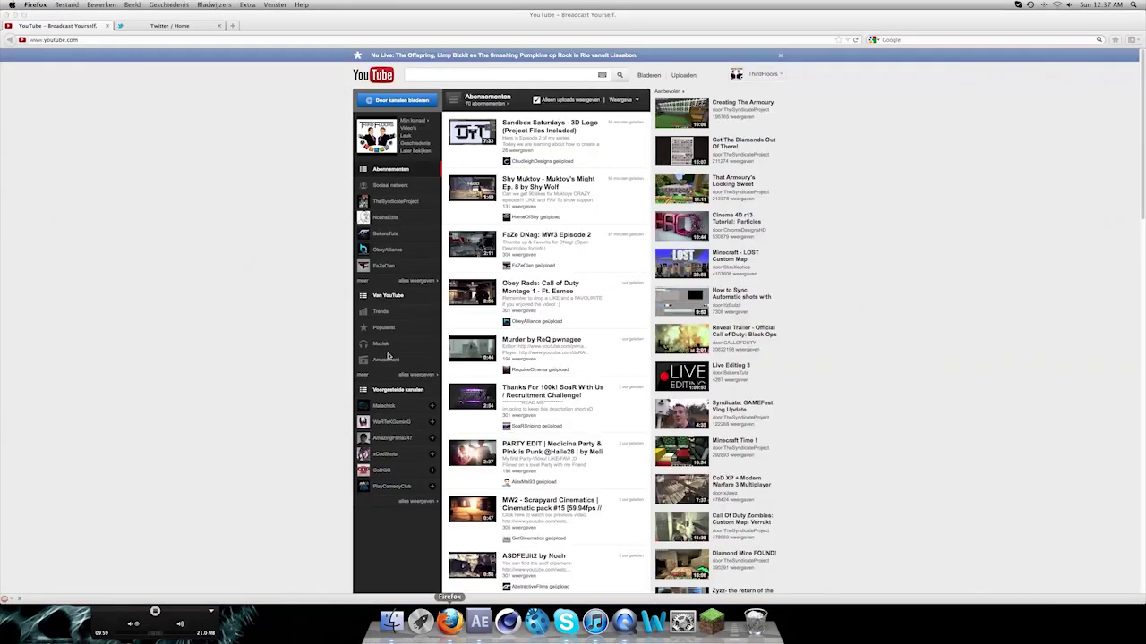
click(756, 74)
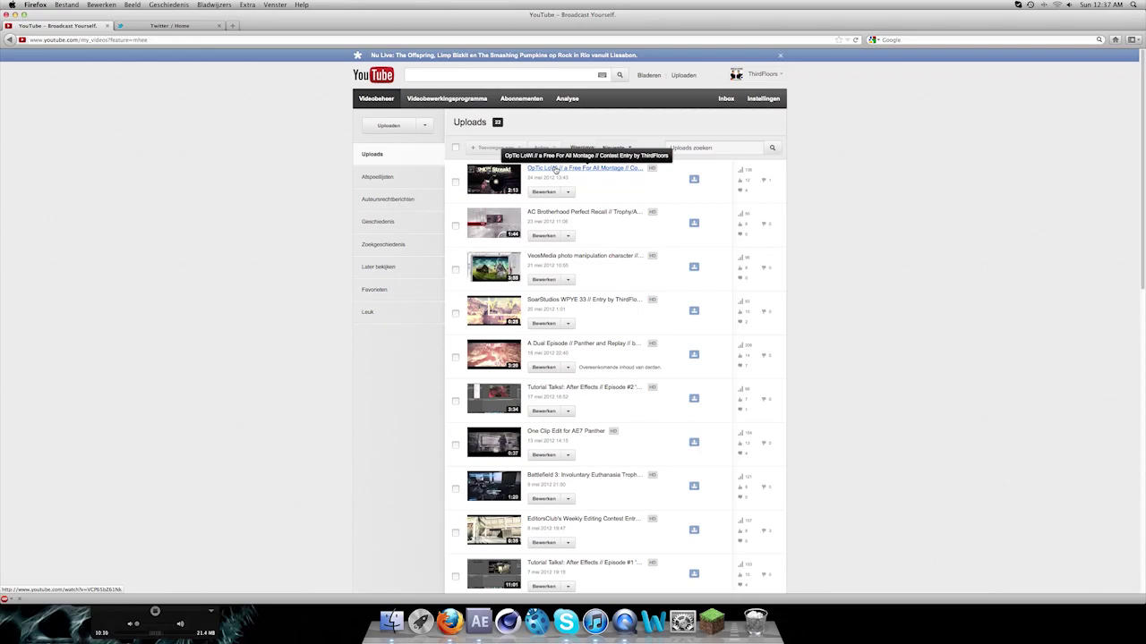
- Return to After Effects and scrub the Main Comp timeline to 0;00;05;28 to check the last clip
click(479, 621)
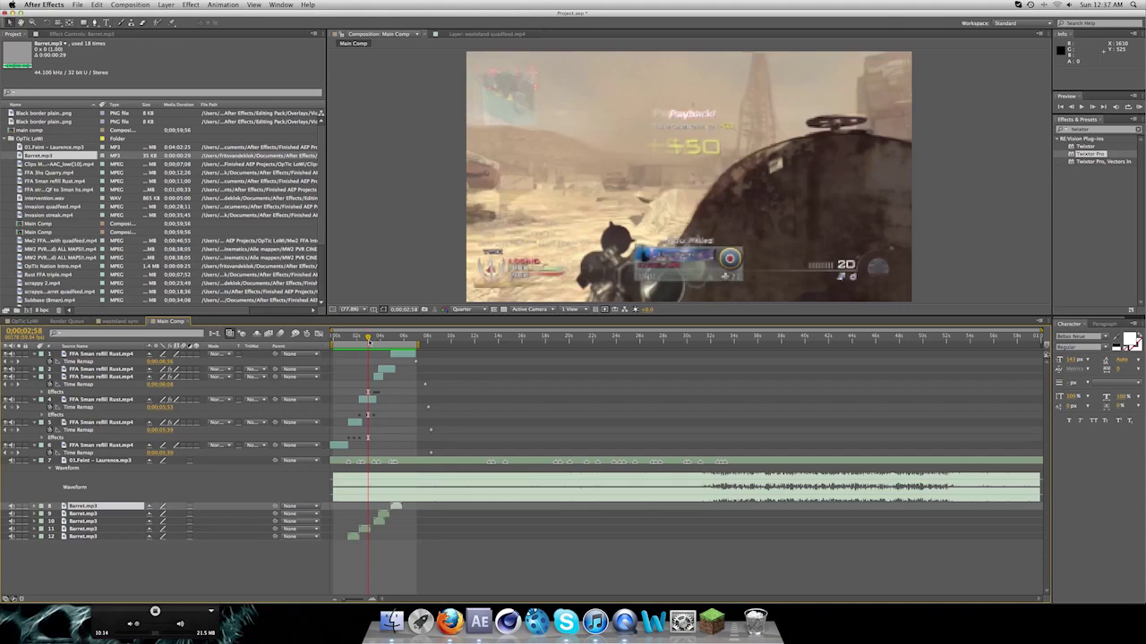
drag(368, 341, 398, 337)
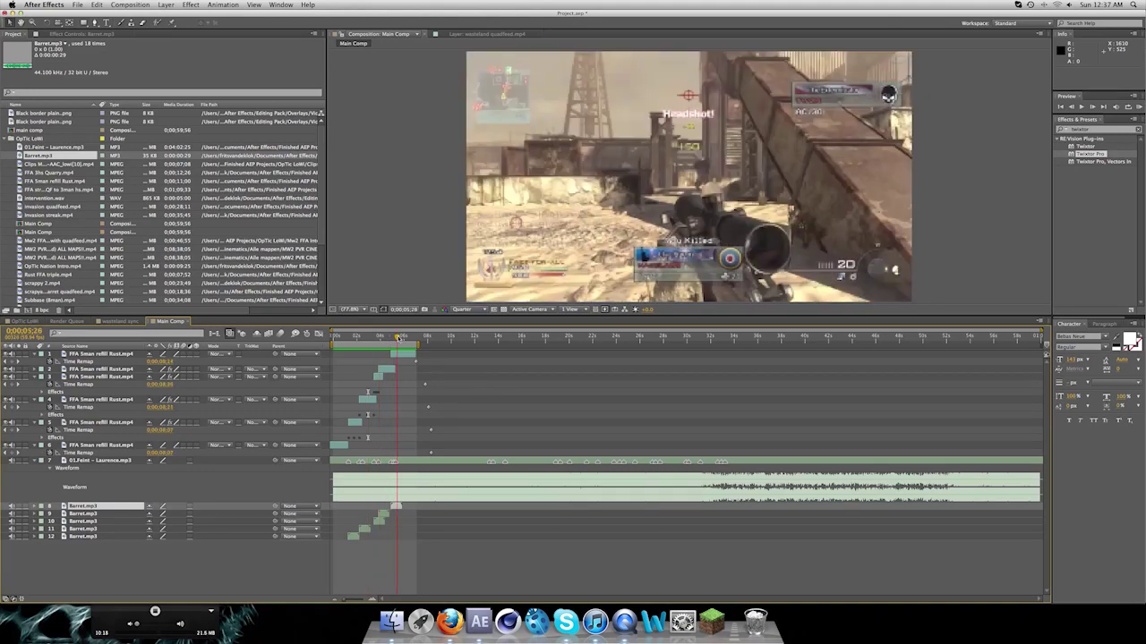